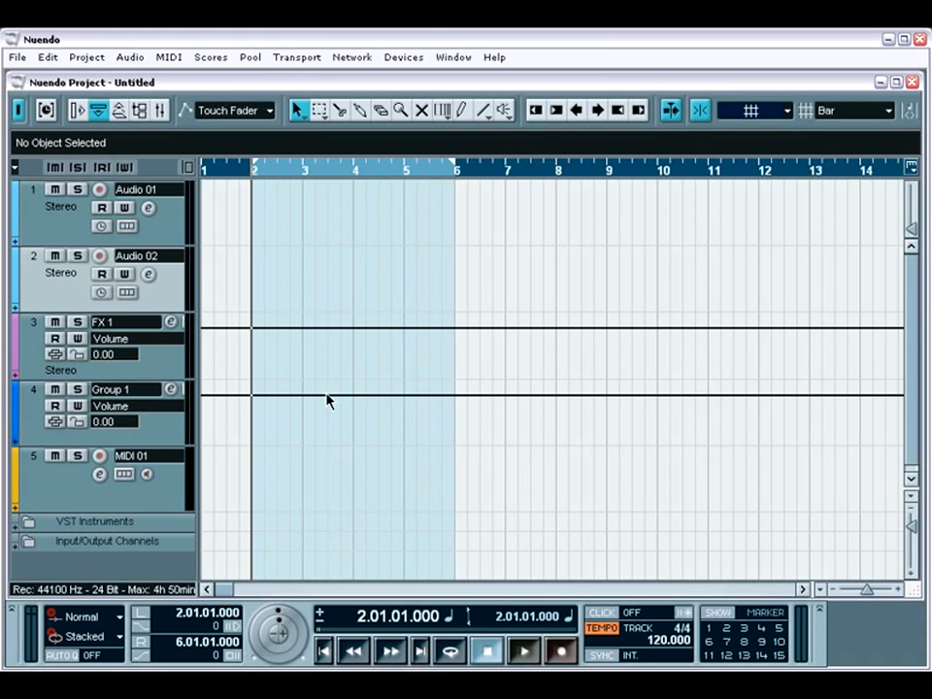
- Open the mixer and alternate the track selection between Audio 01 and Audio 02 to compare tracks with their channel strips
{"action": "left_click", "coordinate": [156, 113]}
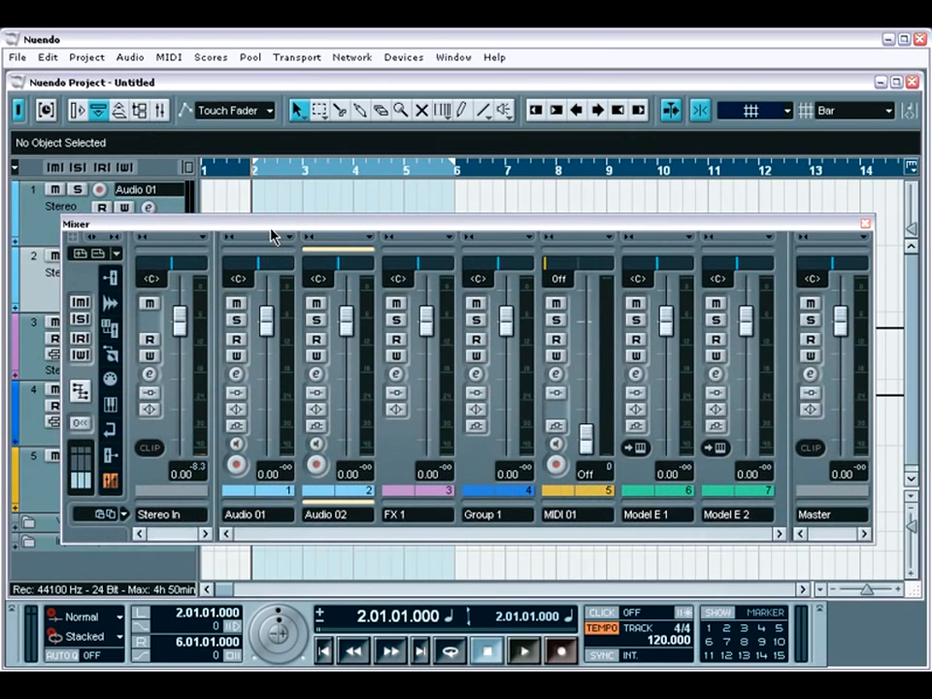
{"action": "left_click_drag", "start_coordinate": [262, 229], "coordinate": [295, 248]}
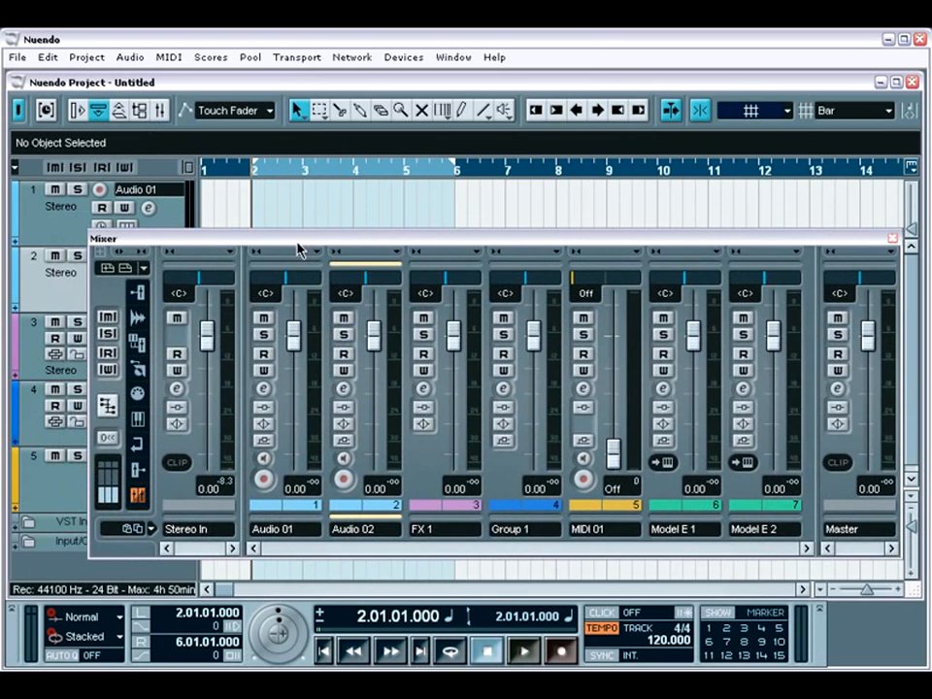
{"action": "left_click", "coordinate": [45, 227]}
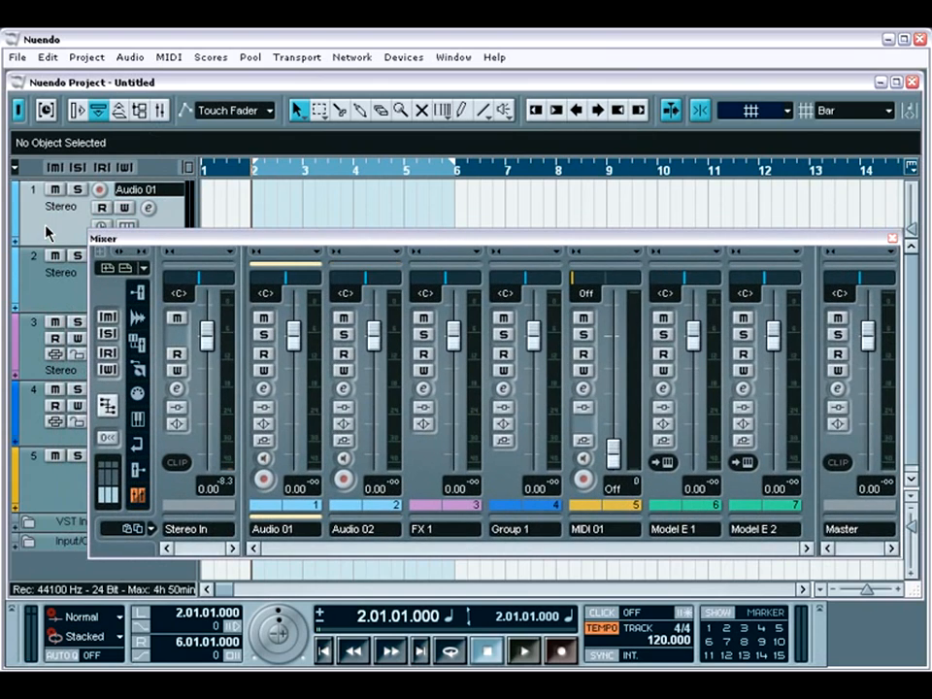
{"action": "left_click", "coordinate": [49, 291]}
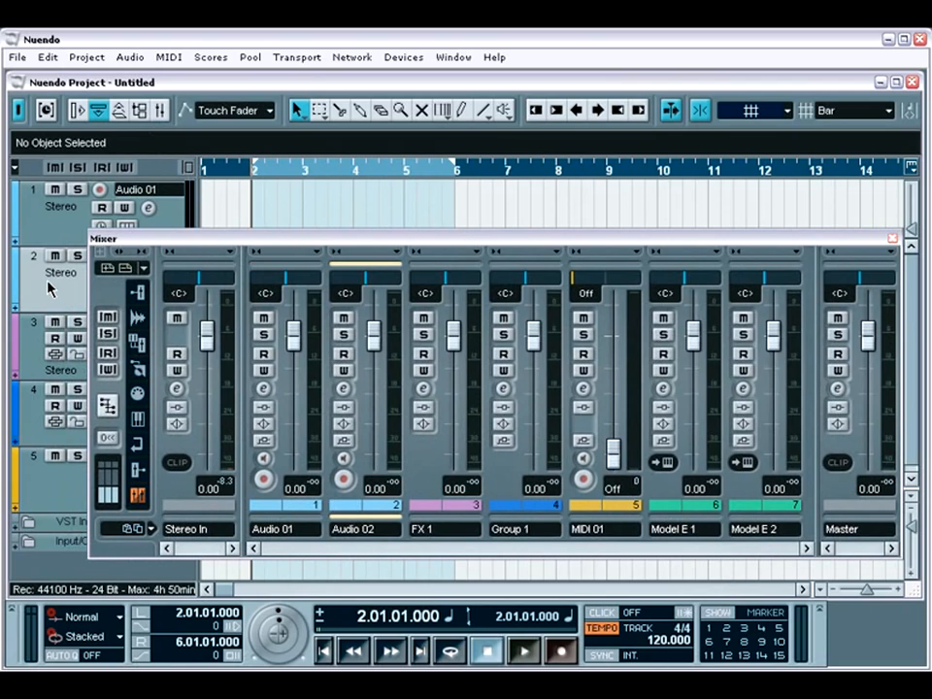
{"action": "left_click", "coordinate": [51, 233]}
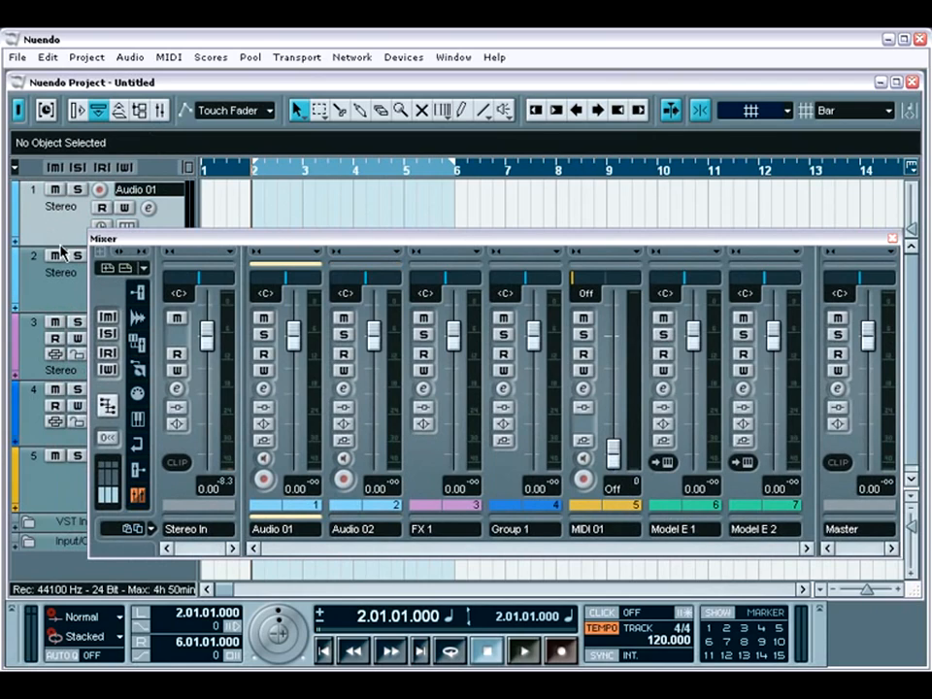
- Select the FX 1, Group 1, MIDI 01, Model E 1 and Master channels one after another in the mixer
{"action": "left_click", "coordinate": [450, 517]}
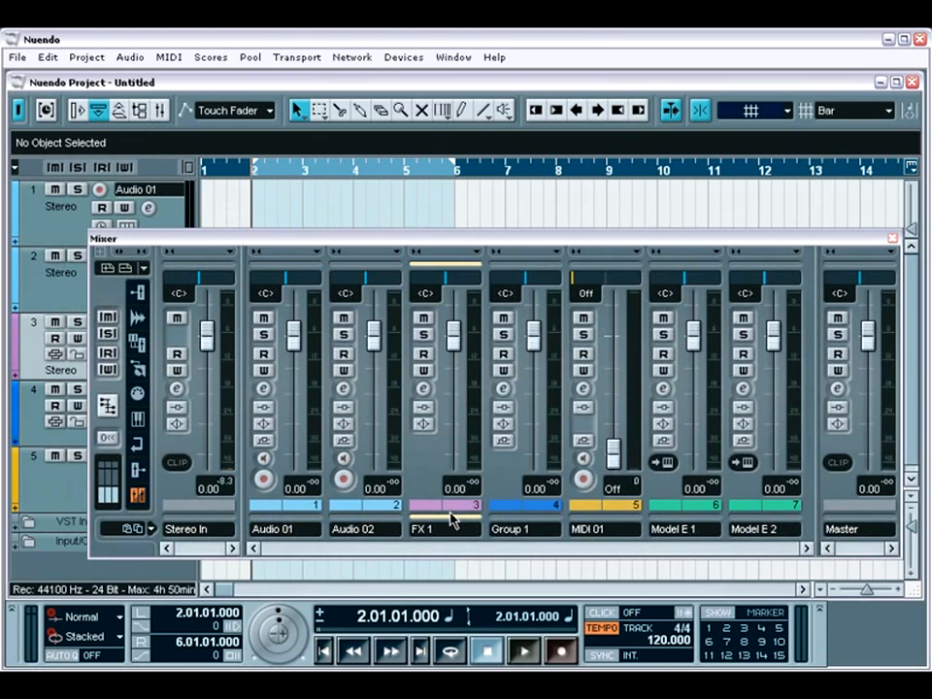
{"action": "left_click", "coordinate": [511, 525]}
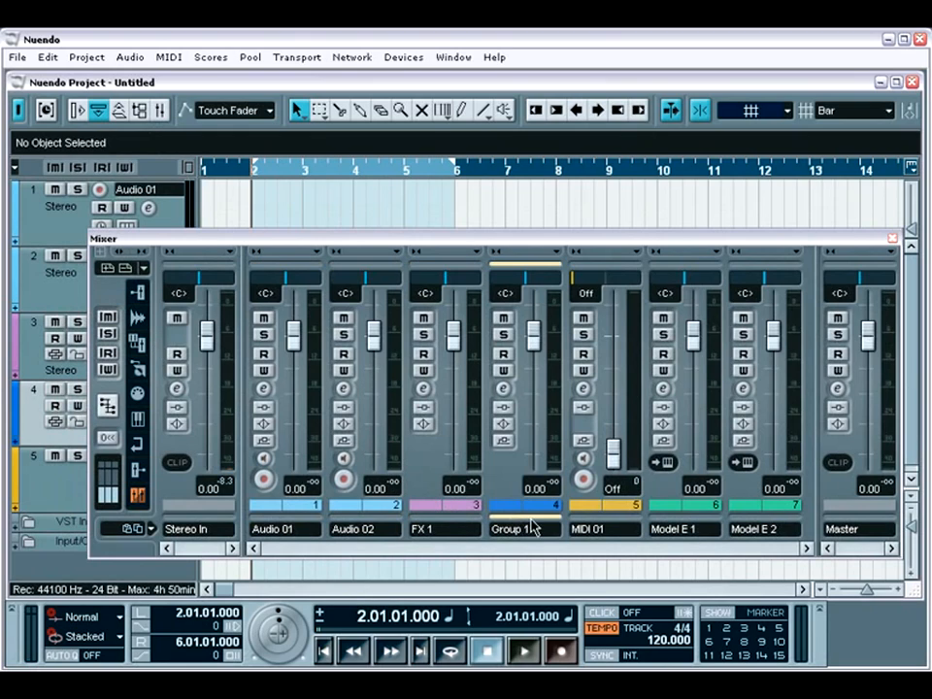
{"action": "left_click", "coordinate": [599, 526]}
{"action": "left_click", "coordinate": [668, 524]}
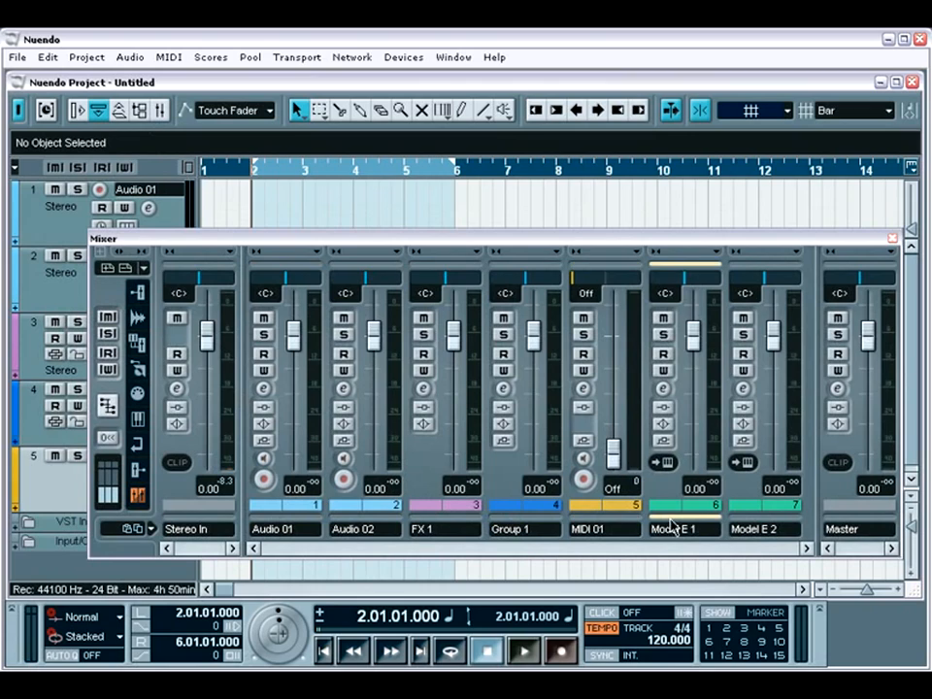
{"action": "left_click", "coordinate": [836, 527]}
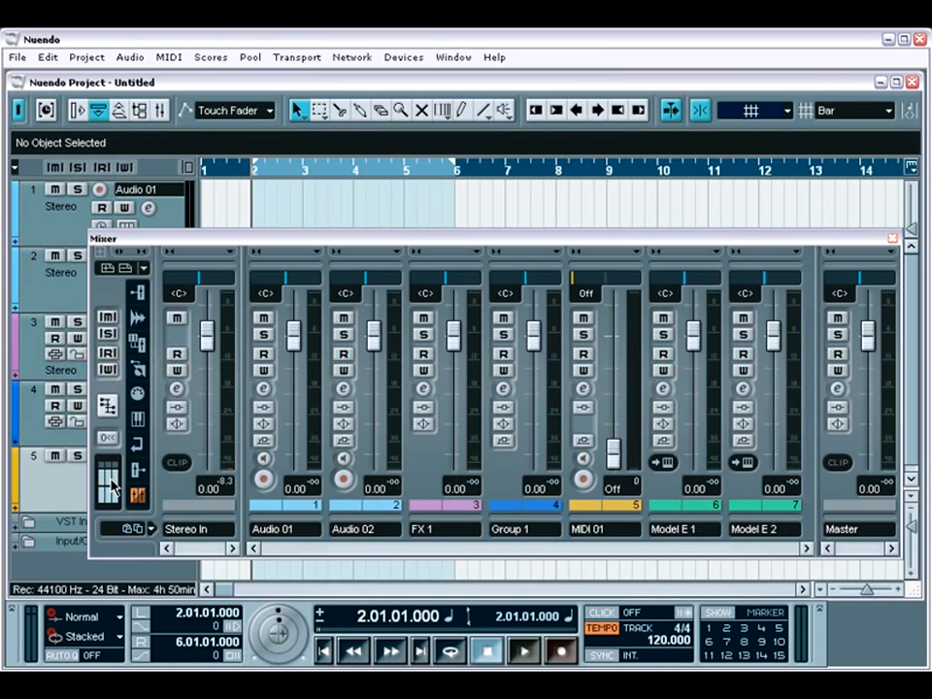
- Expand the mixer to its extended view and switch the channels to sends and to large level meters
{"action": "left_click", "coordinate": [112, 485]}
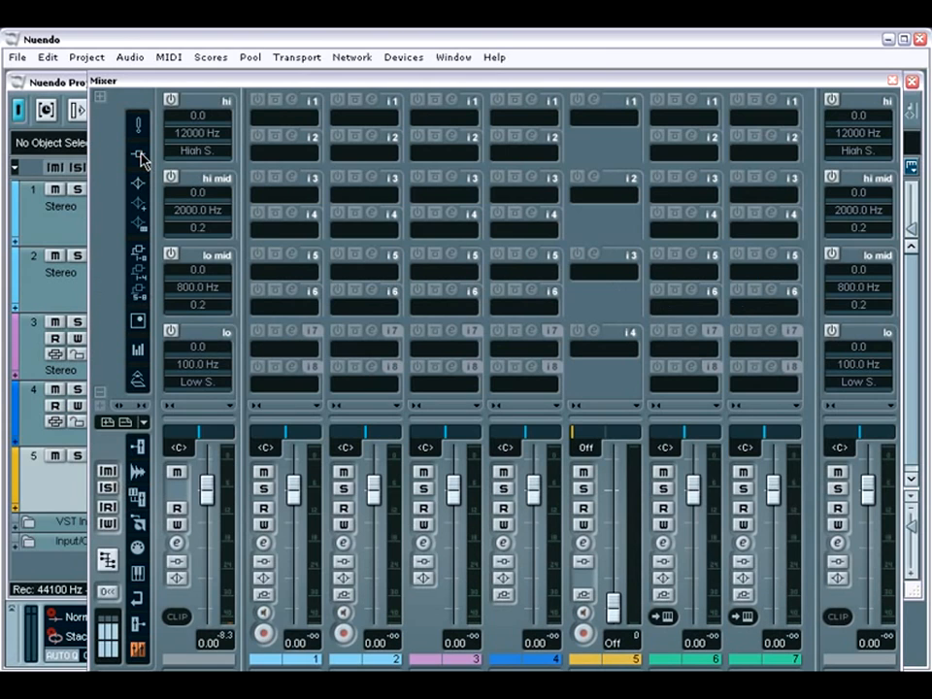
{"action": "left_click", "coordinate": [139, 253]}
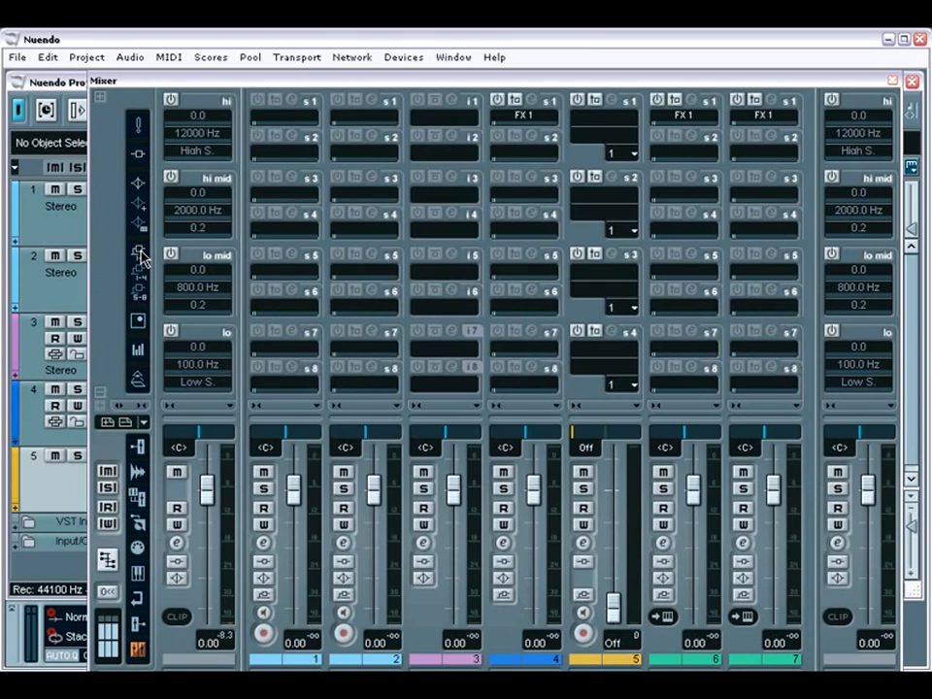
{"action": "left_click", "coordinate": [138, 351]}
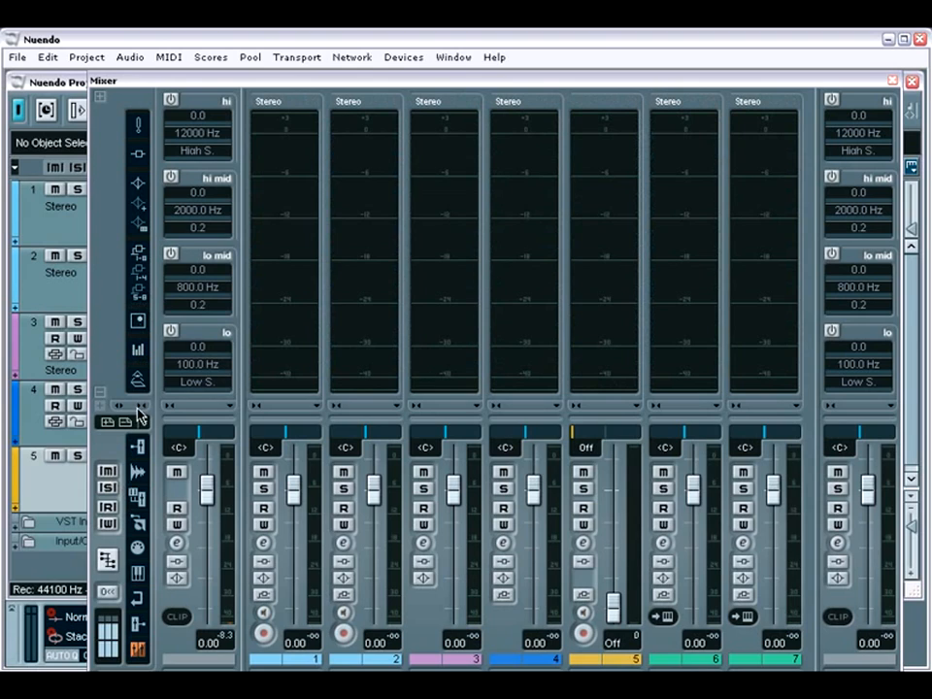
- Replace the mixer's extended section with the routing section and examine Audio 01's input and output routing choices
{"action": "left_click", "coordinate": [109, 632]}
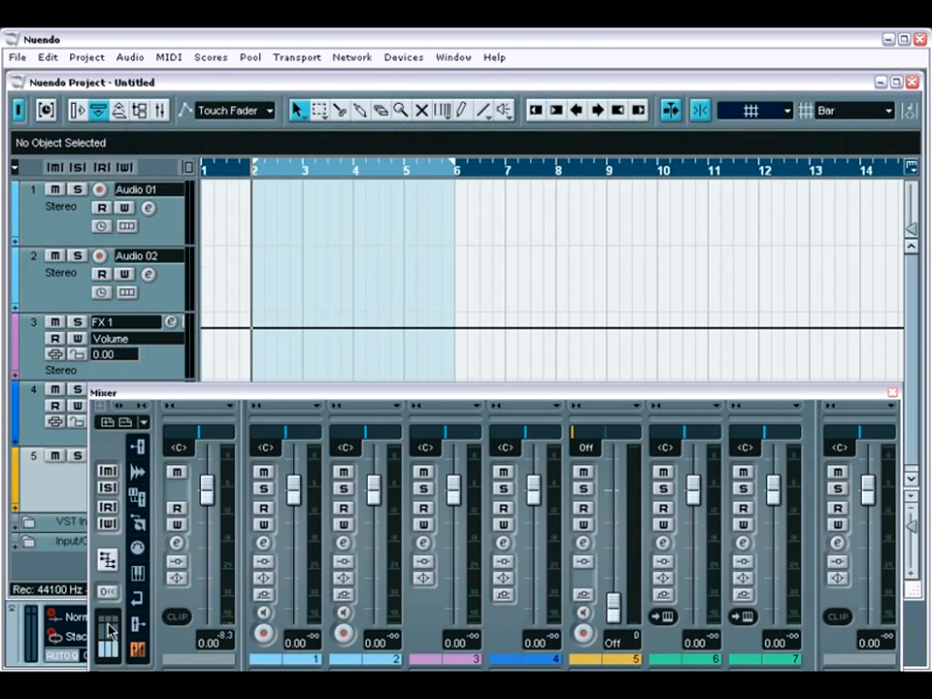
{"action": "left_click", "coordinate": [113, 624]}
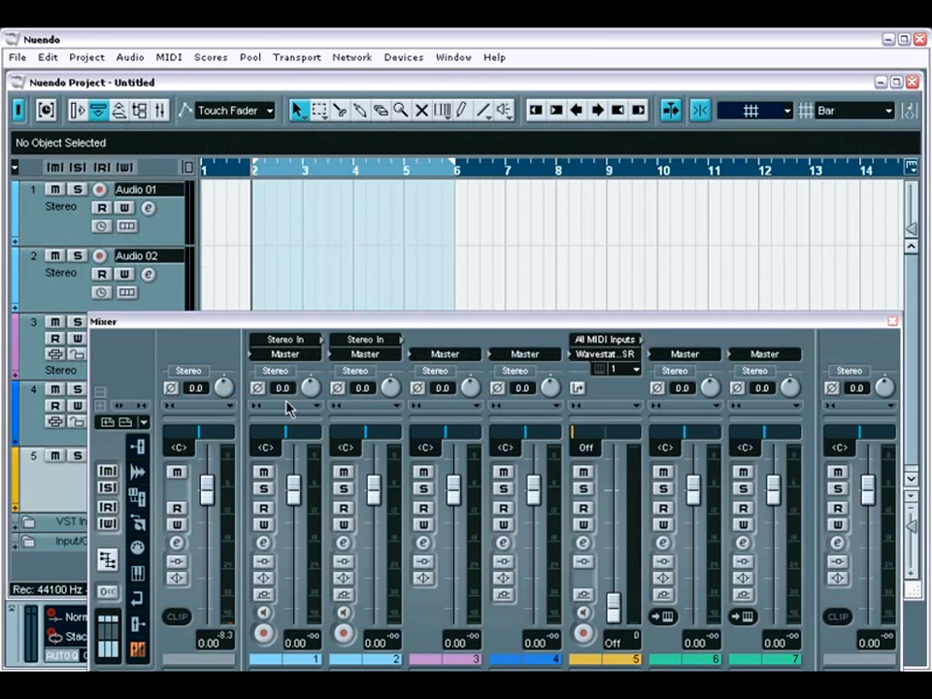
{"action": "left_click", "coordinate": [289, 340]}
{"action": "left_click", "coordinate": [289, 359]}
{"action": "left_click", "coordinate": [282, 353]}
{"action": "left_click", "coordinate": [293, 372]}
- Reduce the mixer to the fader section and toggle all middle channel strips to narrow and back to wide
{"action": "left_click_drag", "start_coordinate": [303, 326], "coordinate": [275, 199]}
{"action": "left_click", "coordinate": [86, 493]}
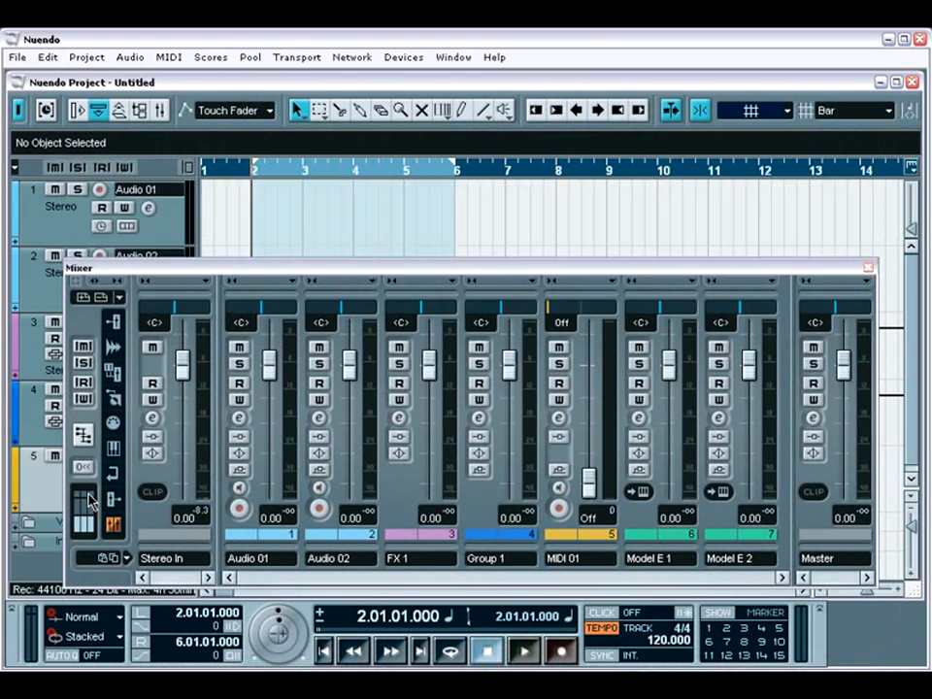
{"action": "left_click", "coordinate": [118, 286]}
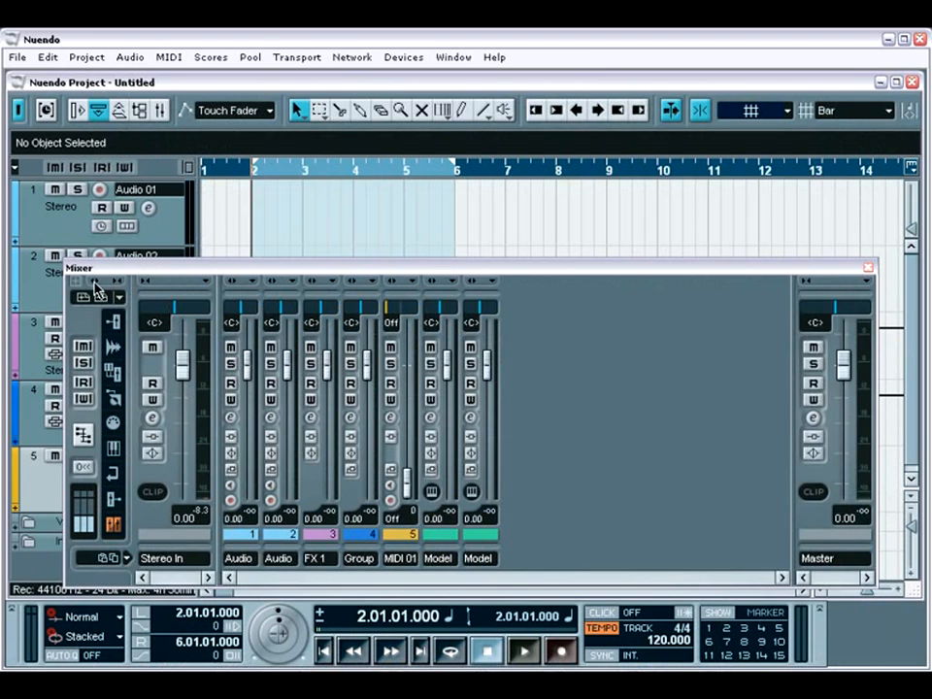
{"action": "left_click", "coordinate": [93, 293]}
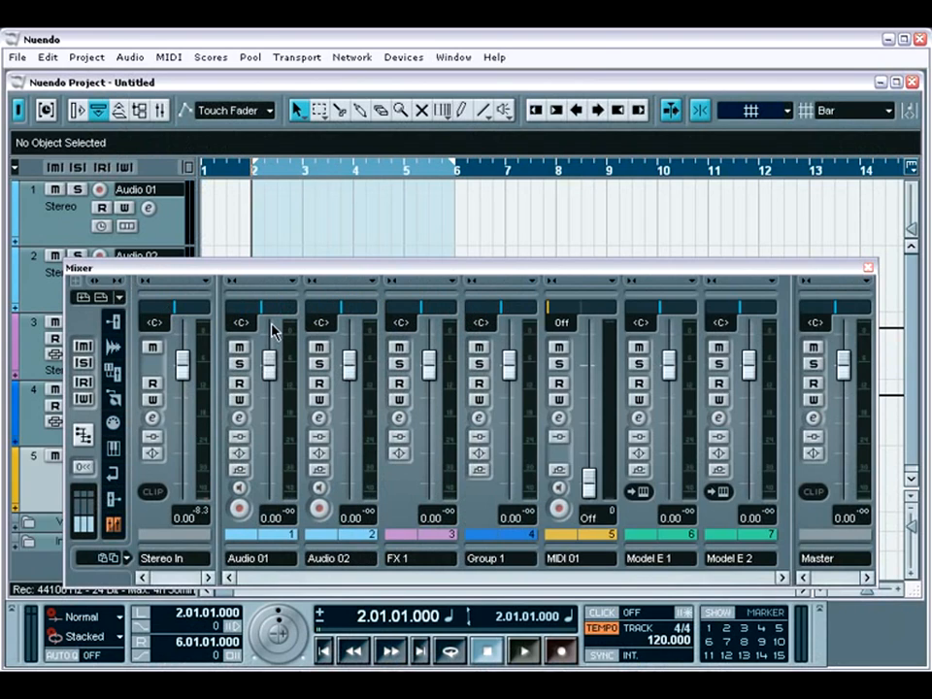
- Hide the Audio 01 channel as a hideable channel and toggle the hideable channels until they are shown again
{"action": "left_click", "coordinate": [291, 281]}
{"action": "left_click", "coordinate": [301, 293]}
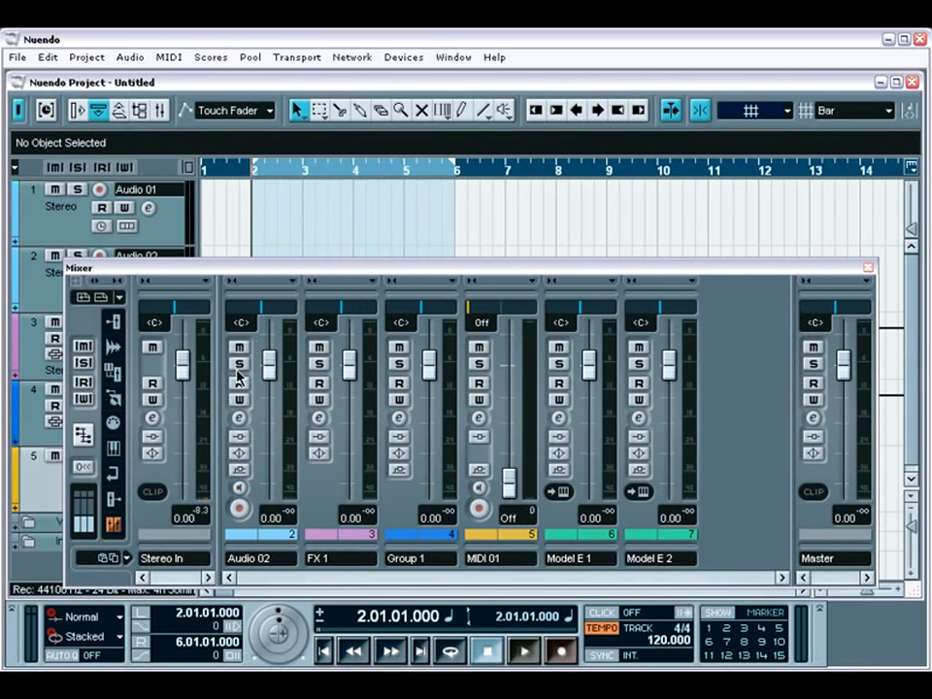
{"action": "left_click", "coordinate": [115, 525]}
{"action": "left_click", "coordinate": [115, 525]}
{"action": "left_click", "coordinate": [114, 525]}
- Toggle the output, VST instrument and MIDI channel types hidden and shown again in the mixer
{"action": "left_click", "coordinate": [115, 499]}
{"action": "left_click", "coordinate": [115, 498]}
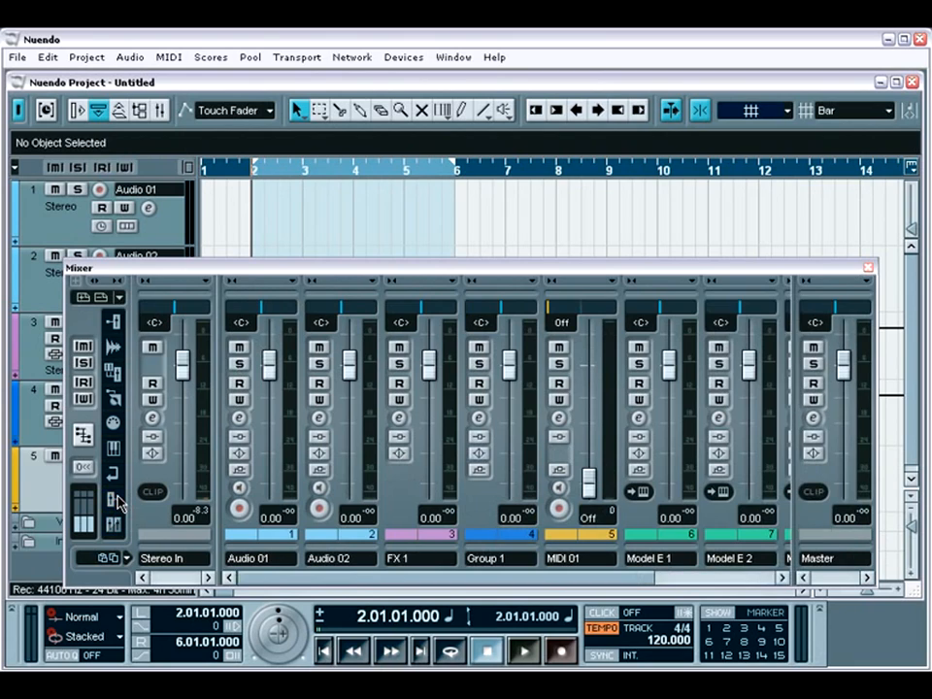
{"action": "left_click", "coordinate": [114, 450]}
{"action": "left_click", "coordinate": [114, 449]}
{"action": "left_click", "coordinate": [113, 424]}
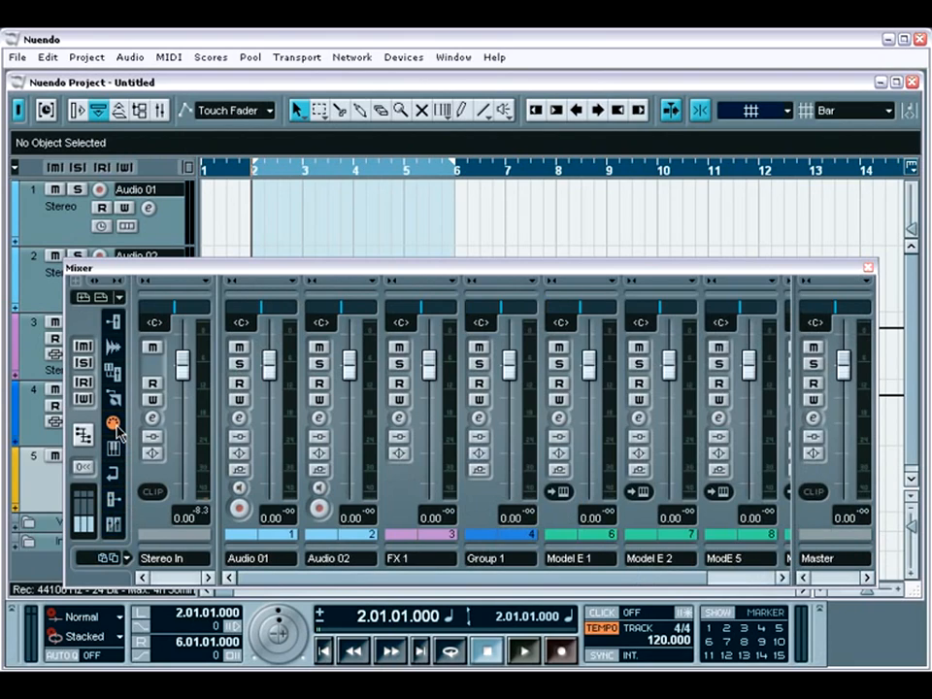
{"action": "left_click", "coordinate": [113, 424]}
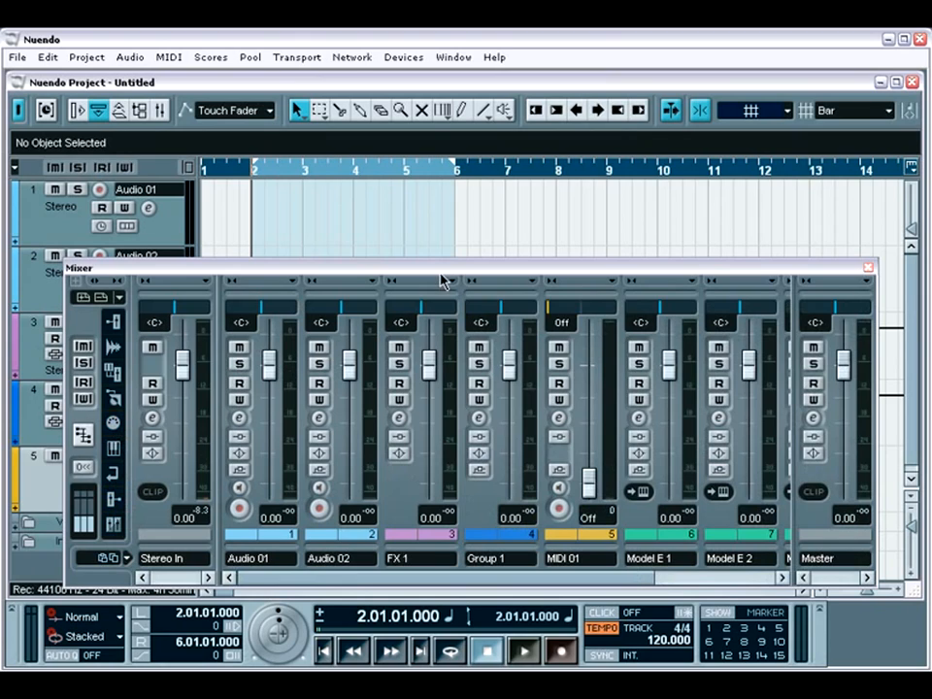
- Move the mixer window higher and lower the Audio 02 channel fader to -1.52
{"action": "left_click_drag", "start_coordinate": [441, 273], "coordinate": [440, 225]}
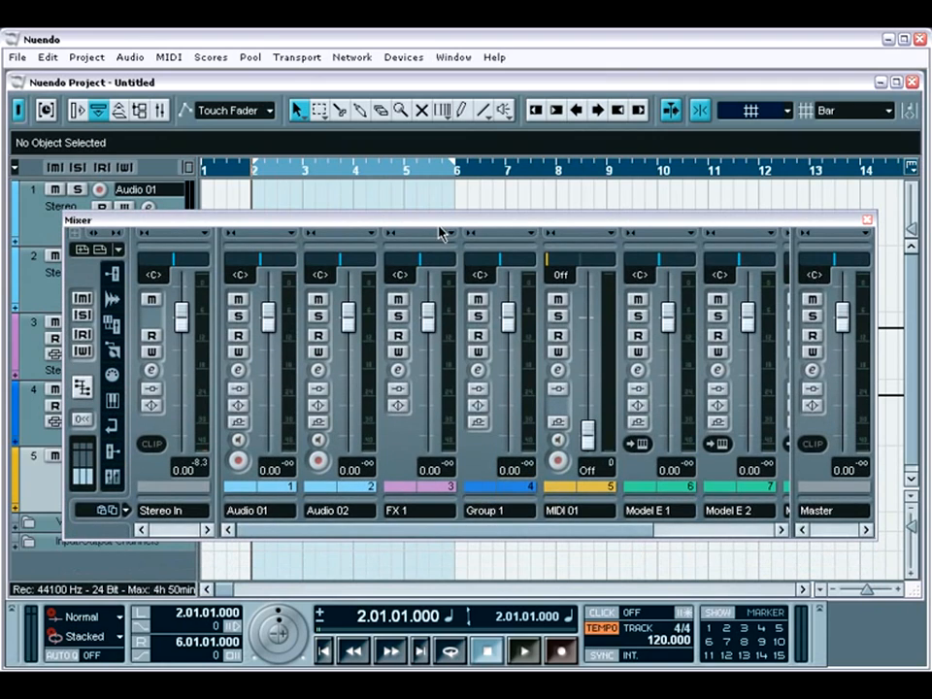
{"action": "left_click", "coordinate": [347, 320]}
{"action": "mouse_move", "coordinate": [348, 323]}
{"action": "left_mouse_down"}
{"action": "mouse_move", "coordinate": [347, 357]}
{"action": "mouse_move", "coordinate": [347, 335]}
{"action": "left_mouse_up"}
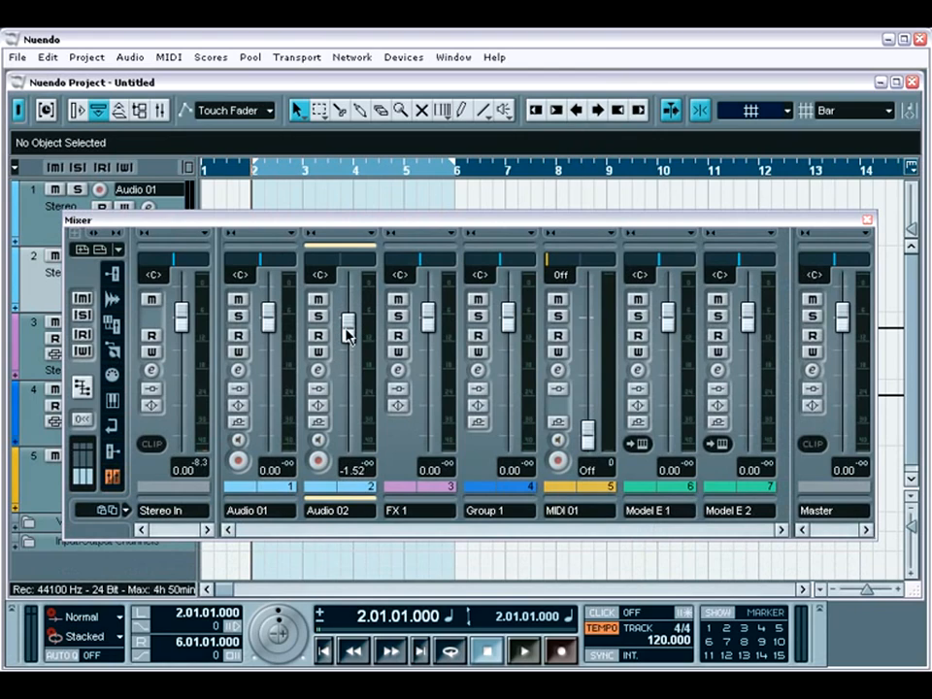
- Switch Audio 02 to the Stereo Dual Panner and pan its two sides to L91 and R65
{"action": "right_click", "coordinate": [349, 260]}
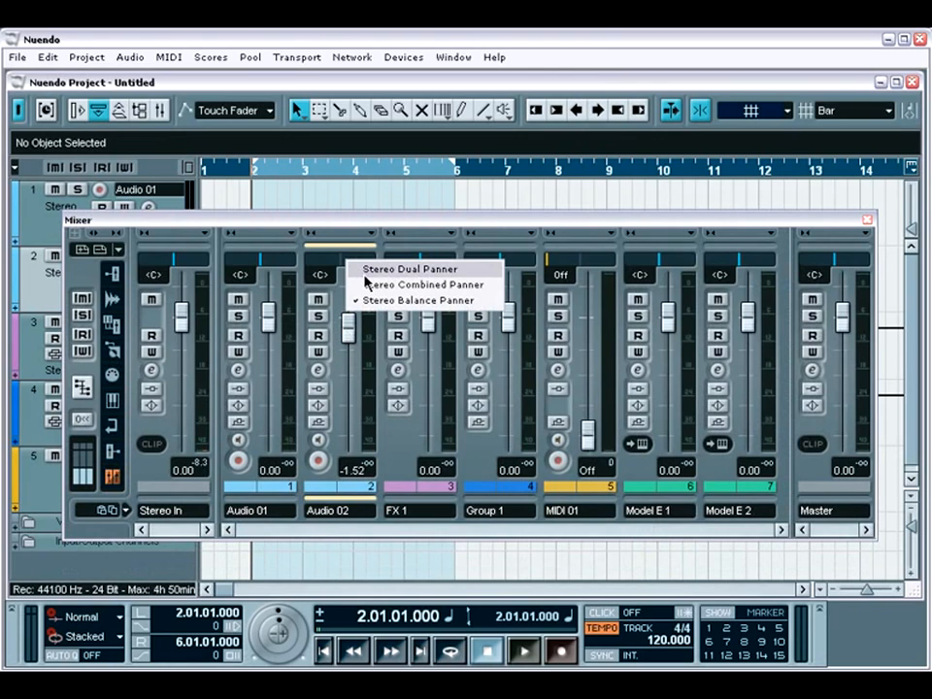
{"action": "left_click", "coordinate": [366, 273]}
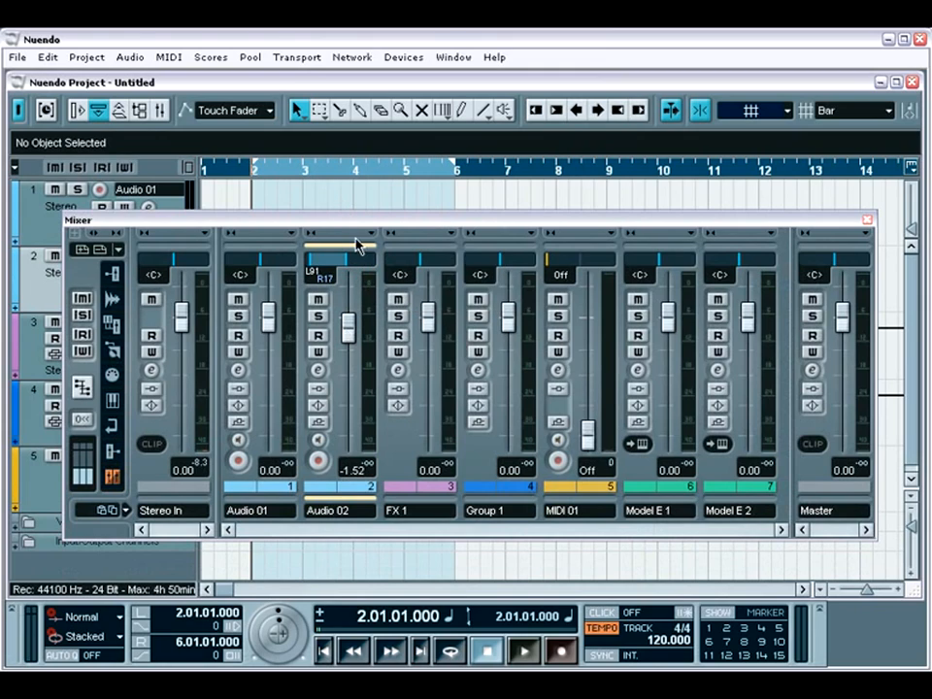
{"action": "right_click", "coordinate": [362, 260]}
{"action": "left_click", "coordinate": [366, 266]}
{"action": "left_click_drag", "start_coordinate": [366, 266], "coordinate": [339, 297]}
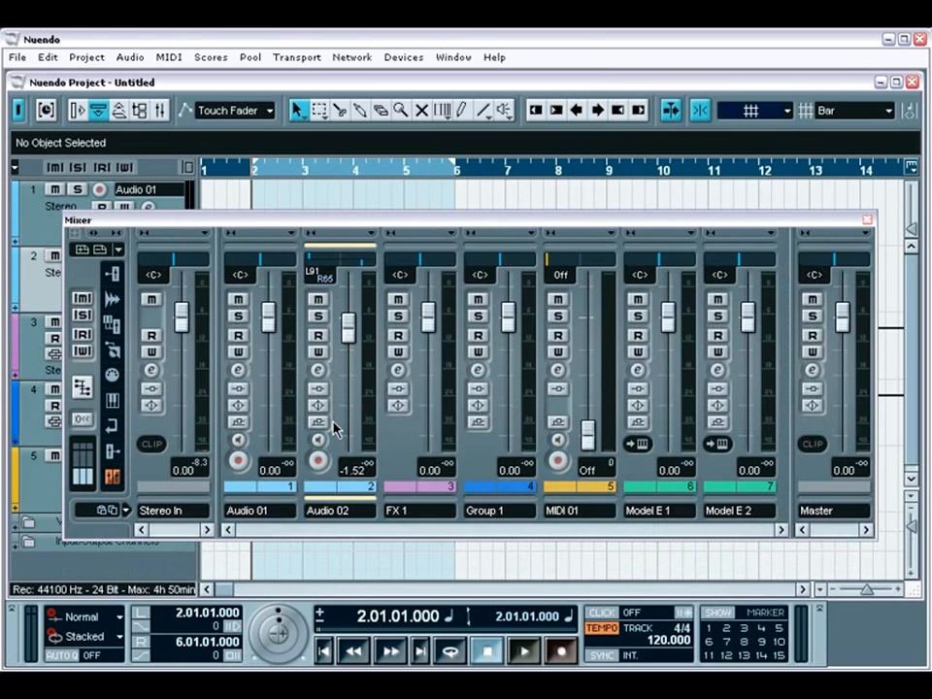
- Expand the mixer and load the Antares TubeVST effect into Audio 02's first insert slot, closing its plug-in window
{"action": "left_click", "coordinate": [88, 468]}
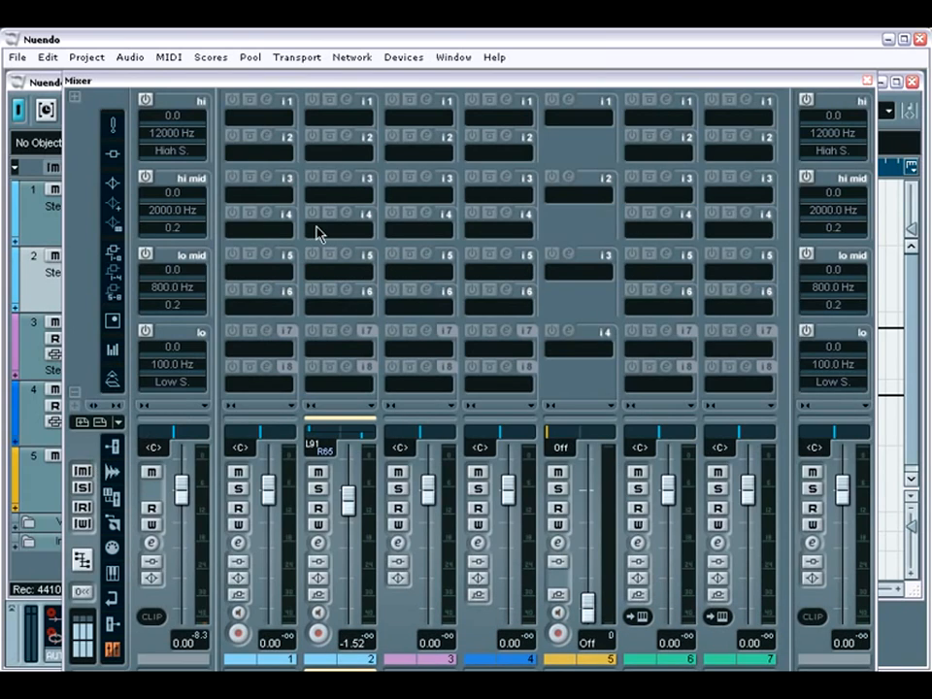
{"action": "left_click", "coordinate": [330, 139]}
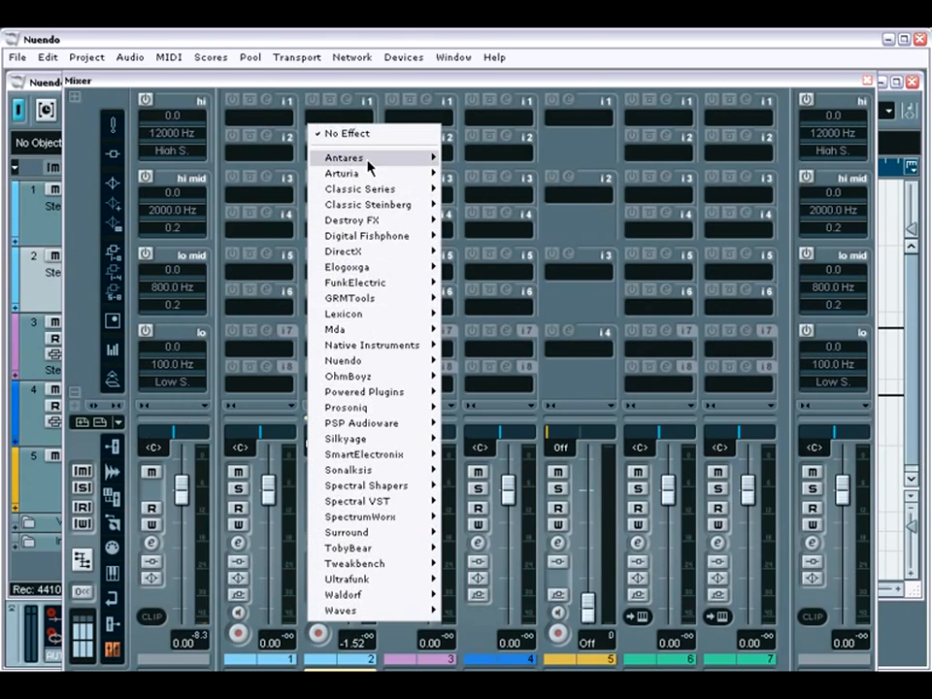
{"action": "mouse_move", "coordinate": [369, 159]}
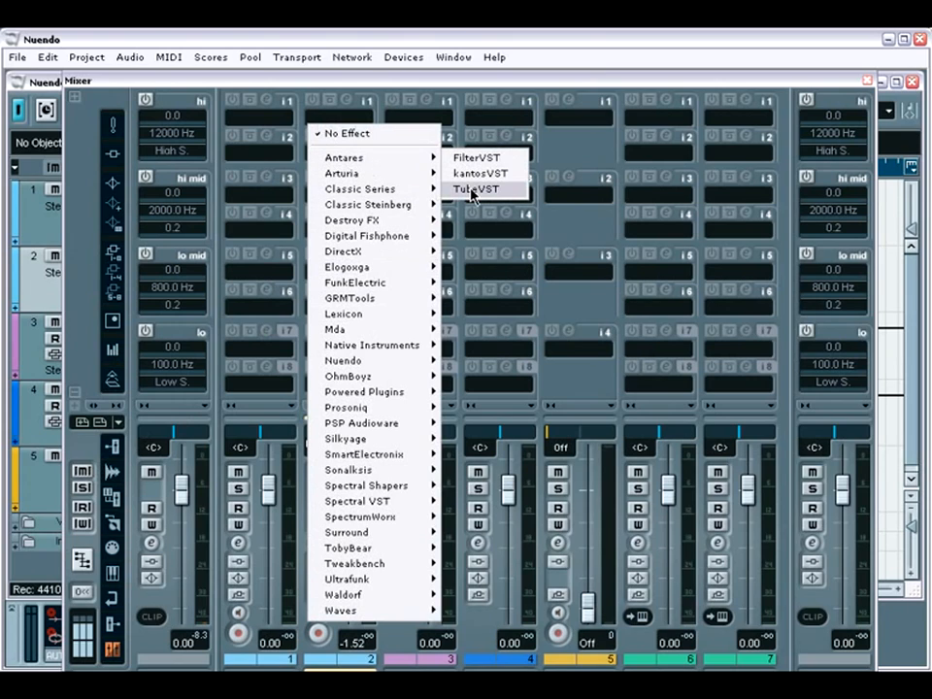
{"action": "left_click", "coordinate": [472, 190]}
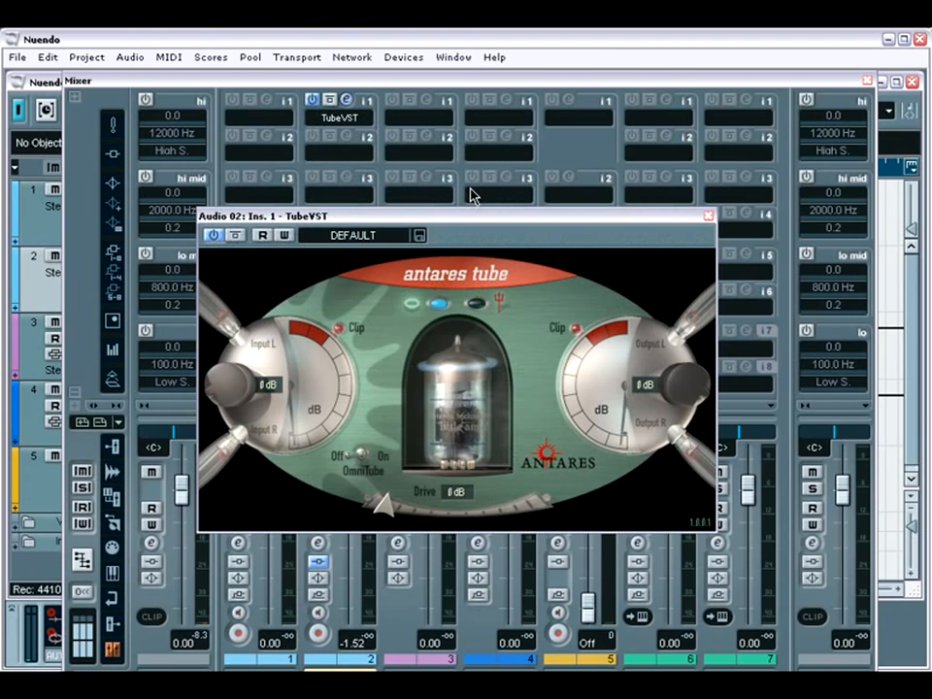
{"action": "left_click", "coordinate": [707, 215]}
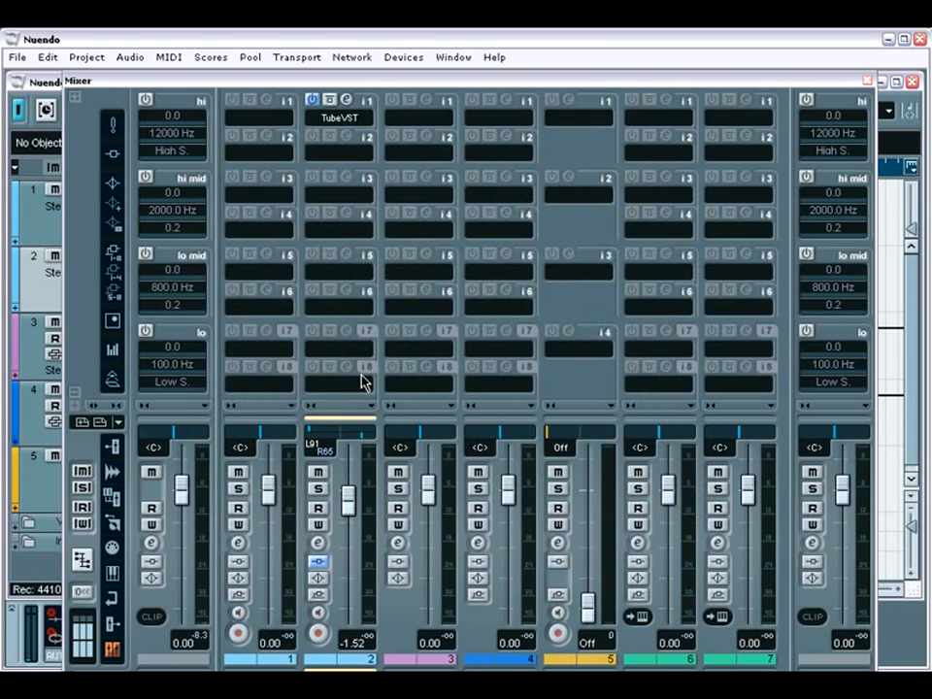
- Close the mixer and raise Audio 02's channel fader to 1.08 in the track Inspector
{"action": "left_click", "coordinate": [868, 82]}
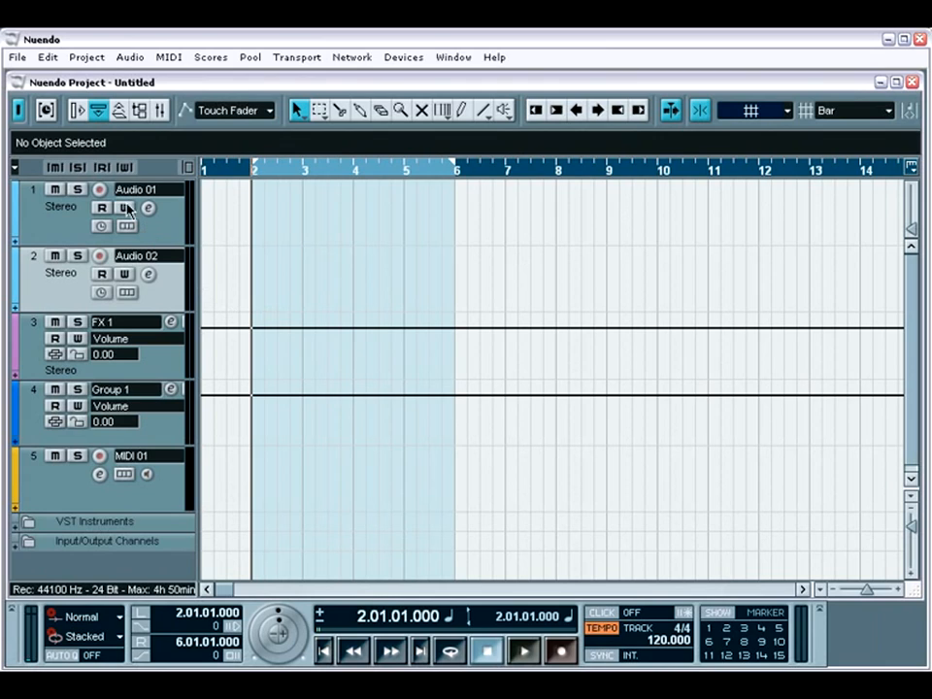
{"action": "left_click", "coordinate": [78, 111]}
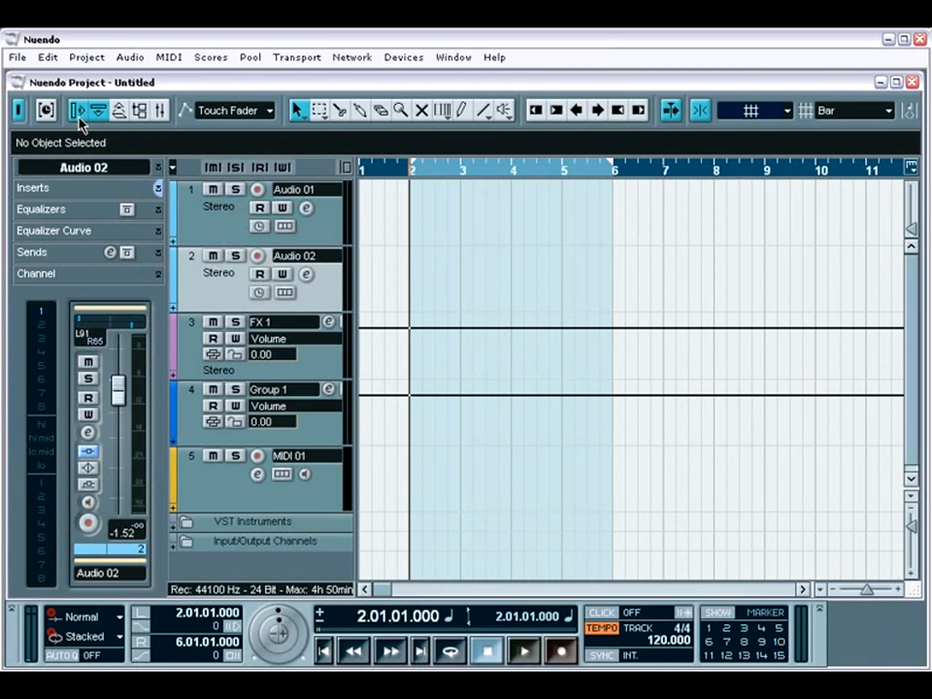
{"action": "mouse_move", "coordinate": [123, 394]}
{"action": "left_mouse_down"}
{"action": "mouse_move", "coordinate": [122, 441]}
{"action": "mouse_move", "coordinate": [121, 378]}
{"action": "left_mouse_up"}
- Toggle Audio 02's mute on and off from its Inspector channel strip, leaving the track unmuted
{"action": "left_click", "coordinate": [87, 361]}
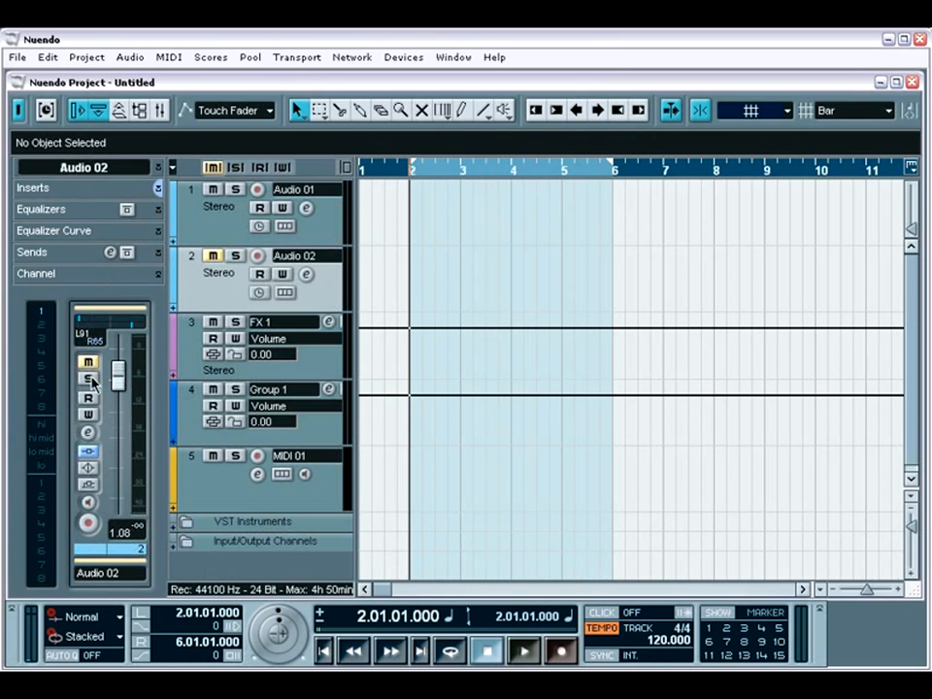
{"action": "left_click", "coordinate": [88, 364]}
{"action": "left_click", "coordinate": [88, 365]}
{"action": "left_click", "coordinate": [89, 367]}
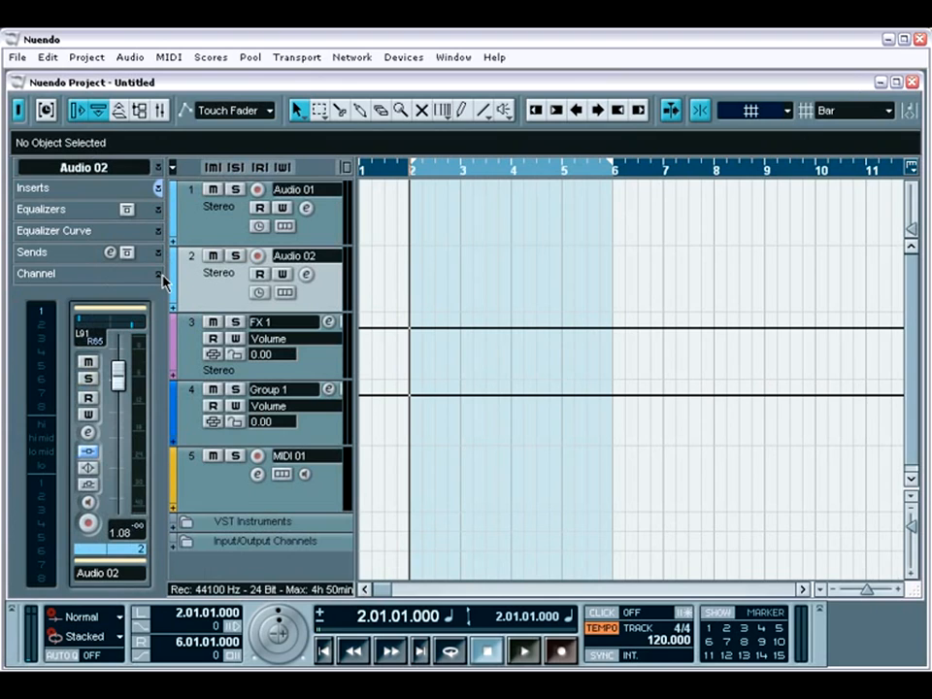
- View Audio 02's Inserts, Equalizers, Equalizer Curve and Channel sections in turn in the Inspector
{"action": "left_click", "coordinate": [158, 190]}
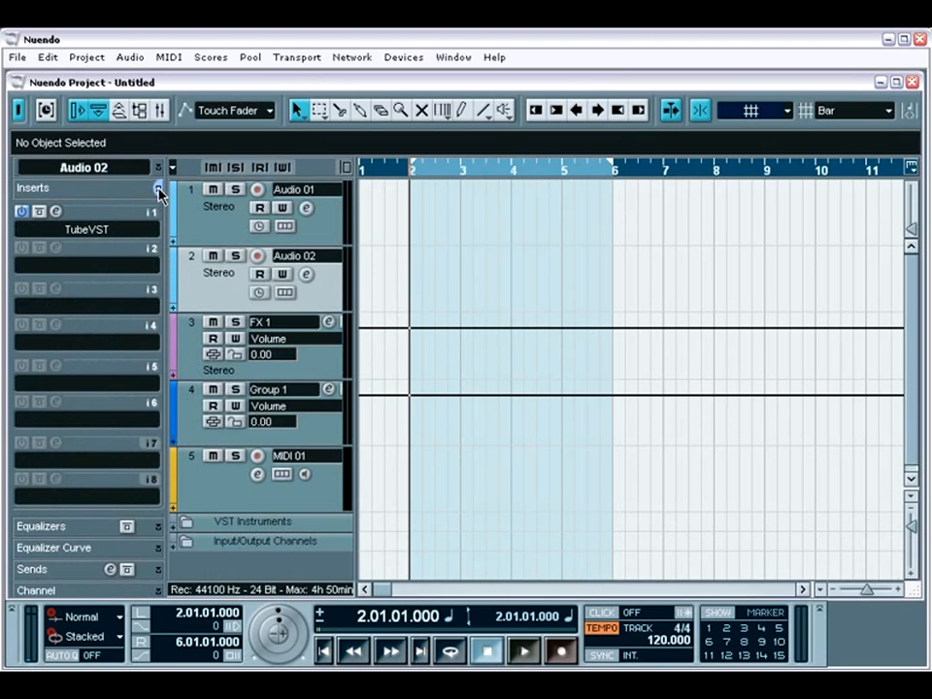
{"action": "left_click", "coordinate": [159, 527]}
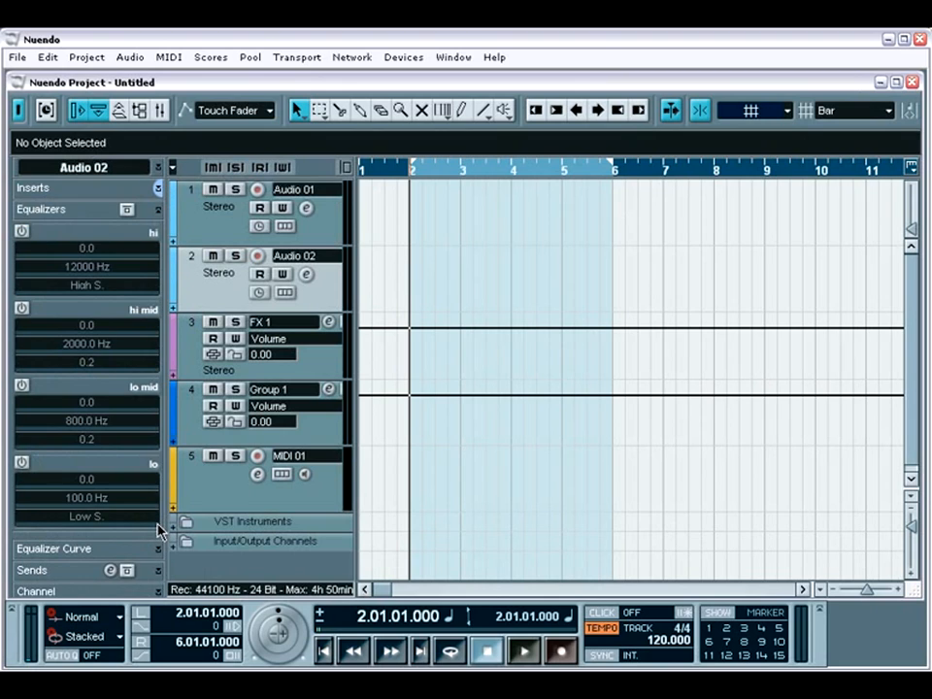
{"action": "left_click", "coordinate": [160, 551]}
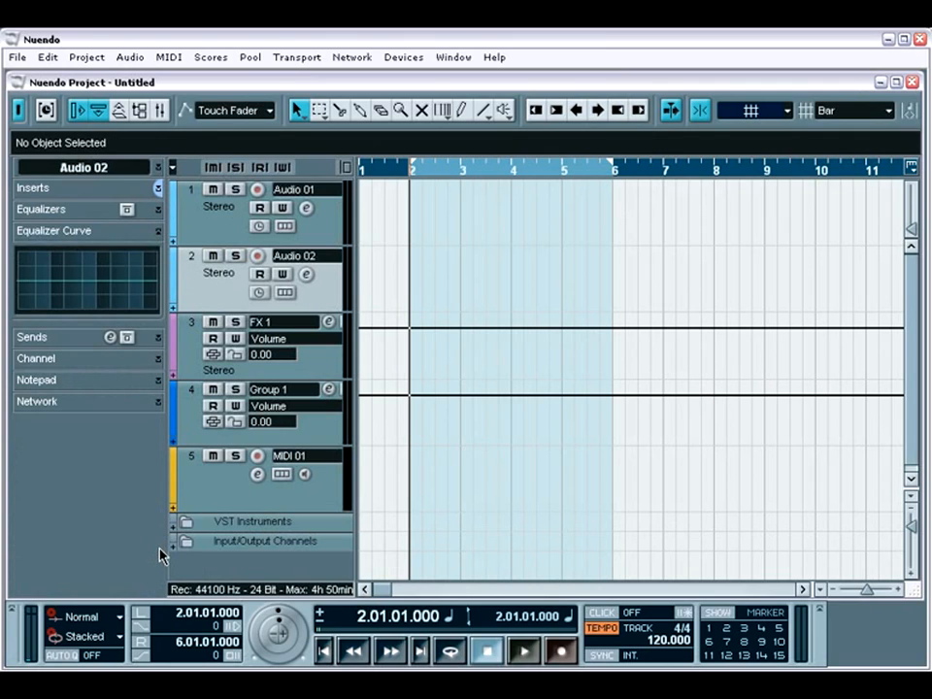
{"action": "left_click", "coordinate": [159, 359]}
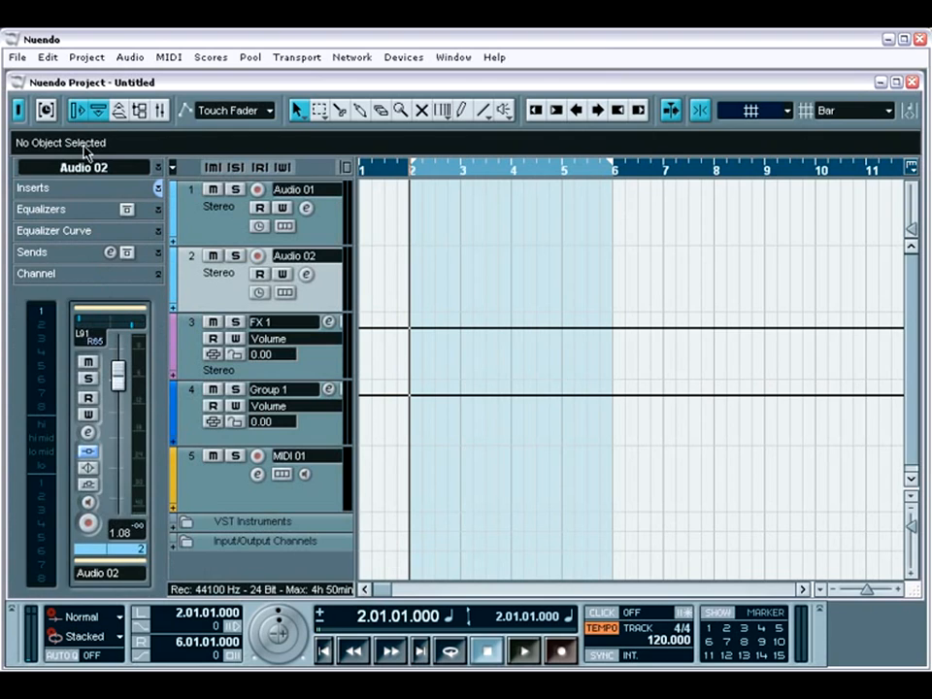
- Hide the Inspector and open Audio 02's channel settings window from the track list
{"action": "left_click", "coordinate": [77, 110]}
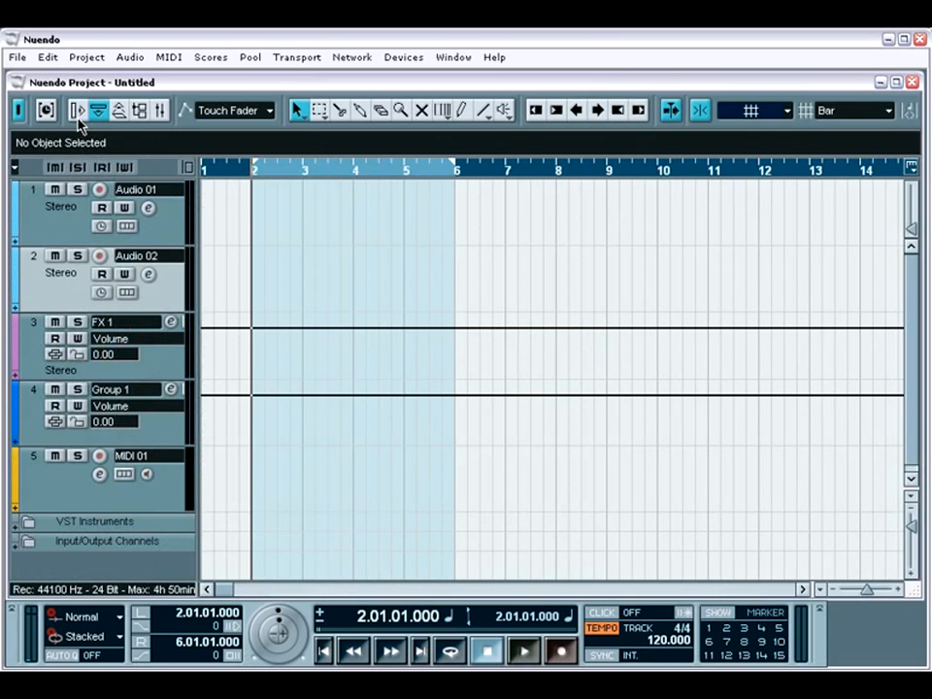
{"action": "left_click", "coordinate": [148, 275]}
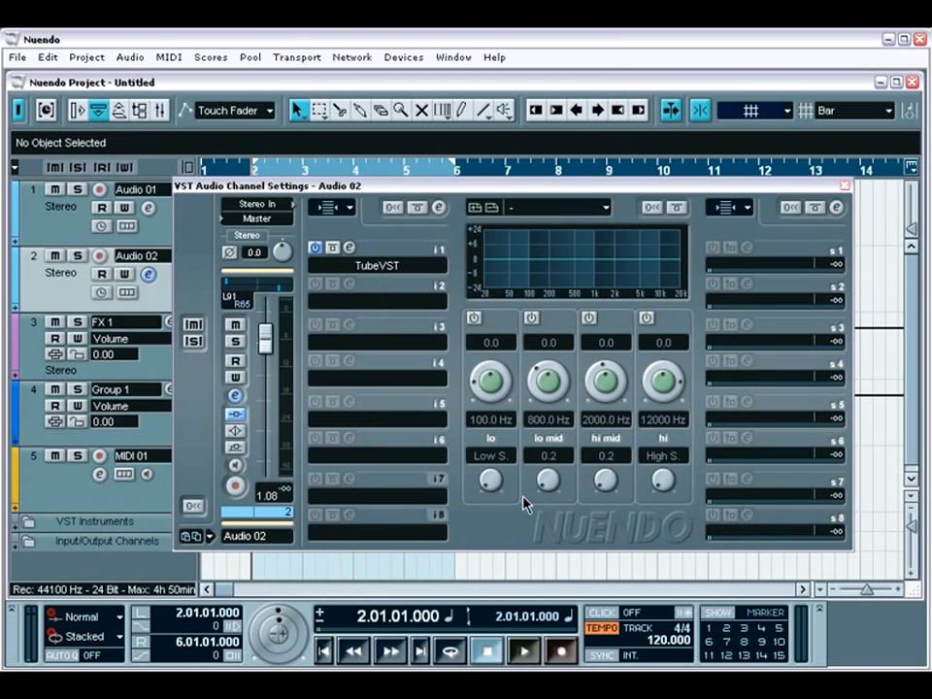
- View the channel settings of Audio 01, FX 1, Group 1 and MIDI 01, and return to those of Audio 02
{"action": "left_click", "coordinate": [76, 234]}
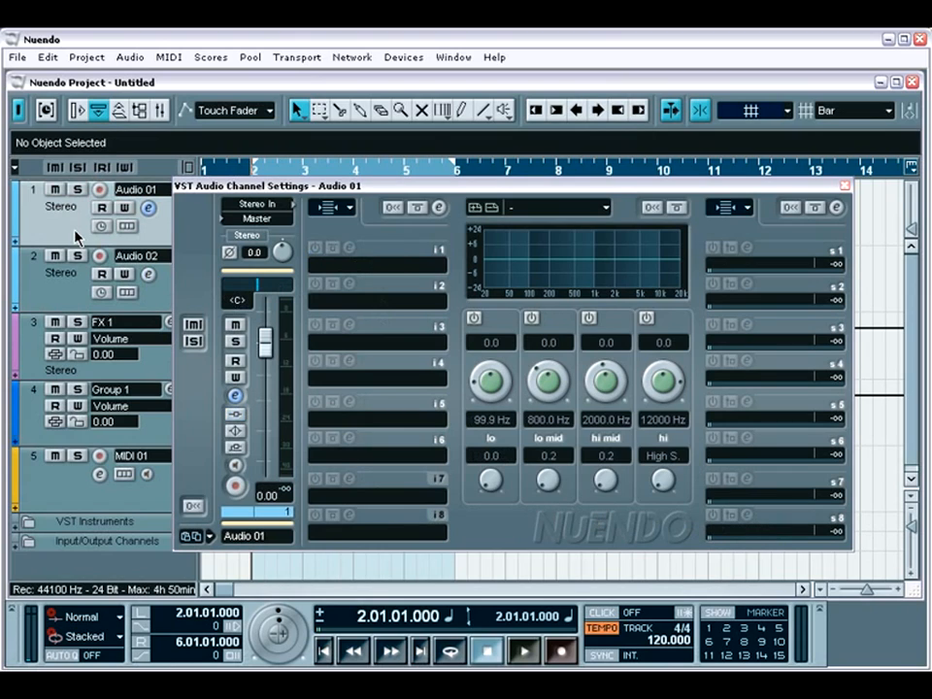
{"action": "left_click", "coordinate": [49, 299]}
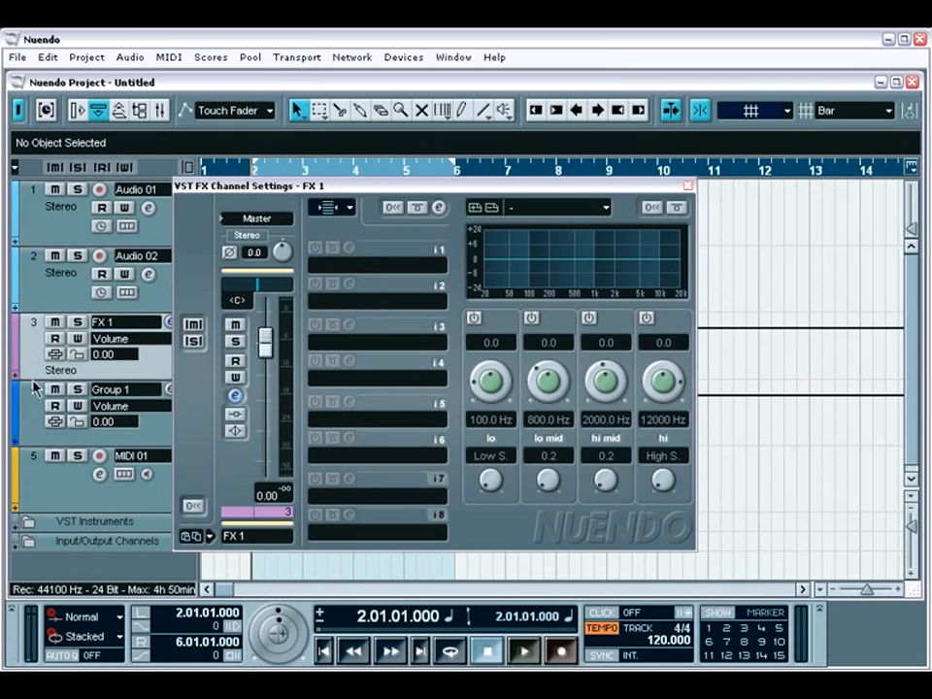
{"action": "left_click", "coordinate": [34, 417]}
{"action": "left_click", "coordinate": [35, 487]}
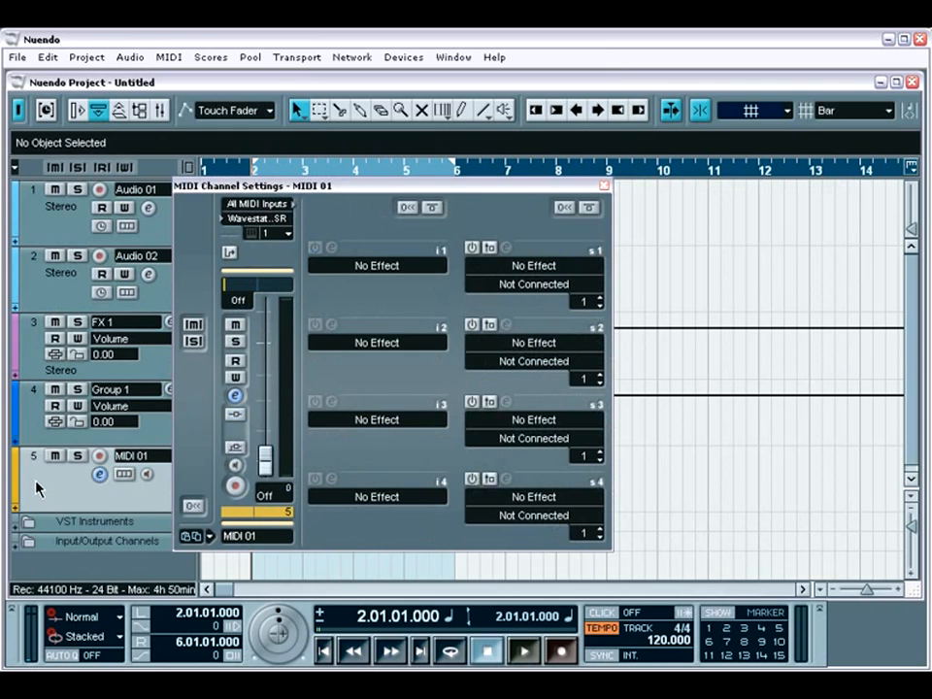
{"action": "left_click", "coordinate": [56, 292]}
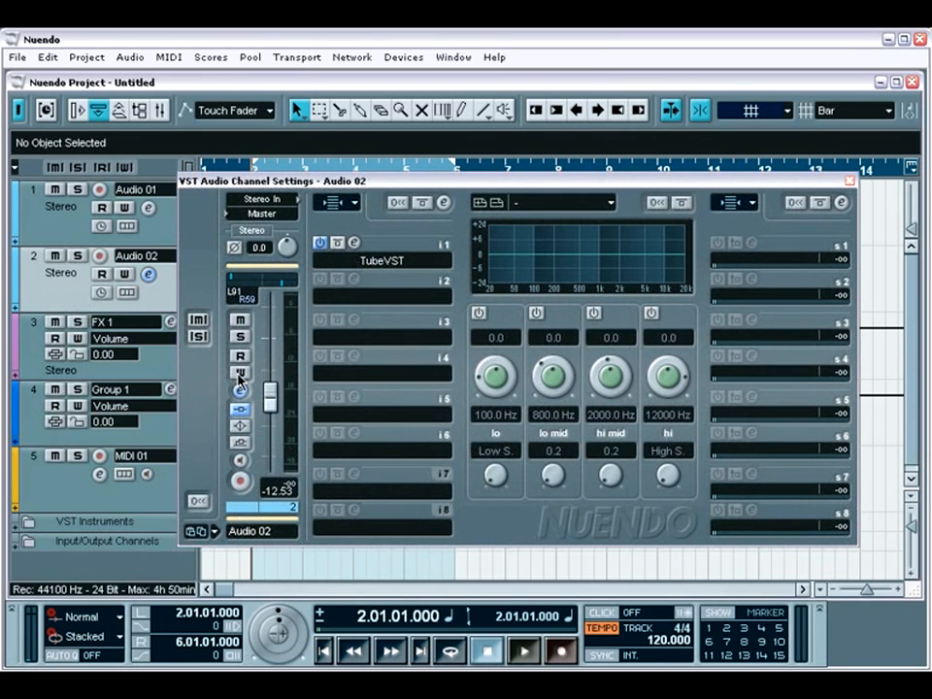
- Write automation on Audio 02 during playback, ending with the fader at -1.83, left pan at L3 and the enabled lo EQ band at -3.4
{"action": "left_click", "coordinate": [239, 374]}
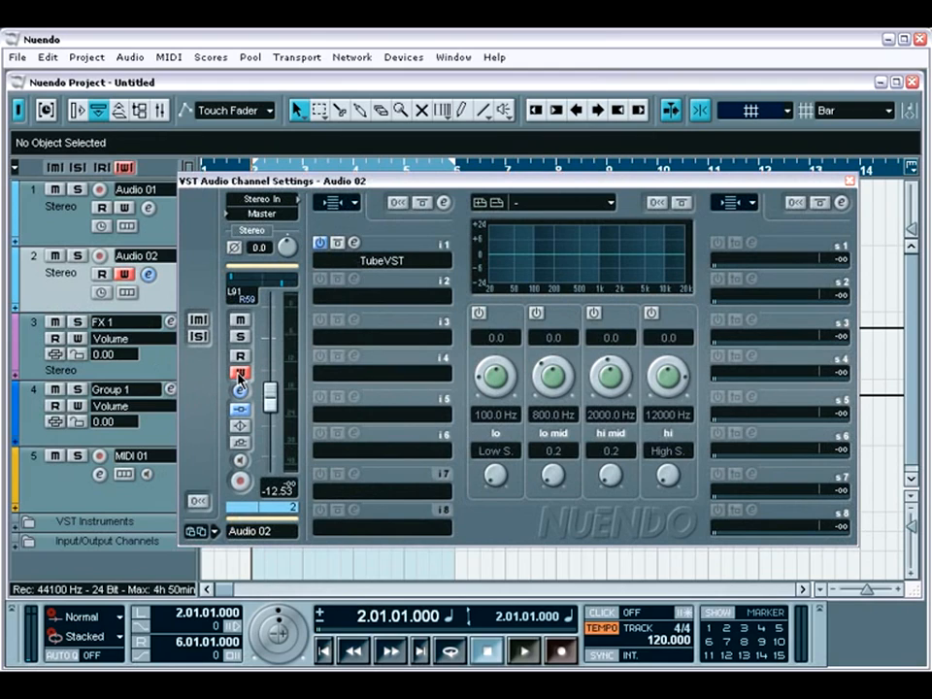
{"action": "key", "text": "space"}
{"action": "mouse_move", "coordinate": [269, 395]}
{"action": "left_mouse_down"}
{"action": "mouse_move", "coordinate": [273, 351]}
{"action": "mouse_move", "coordinate": [273, 415]}
{"action": "left_mouse_up"}
{"action": "left_click_drag", "start_coordinate": [244, 281], "coordinate": [256, 288]}
{"action": "left_click", "coordinate": [479, 312]}
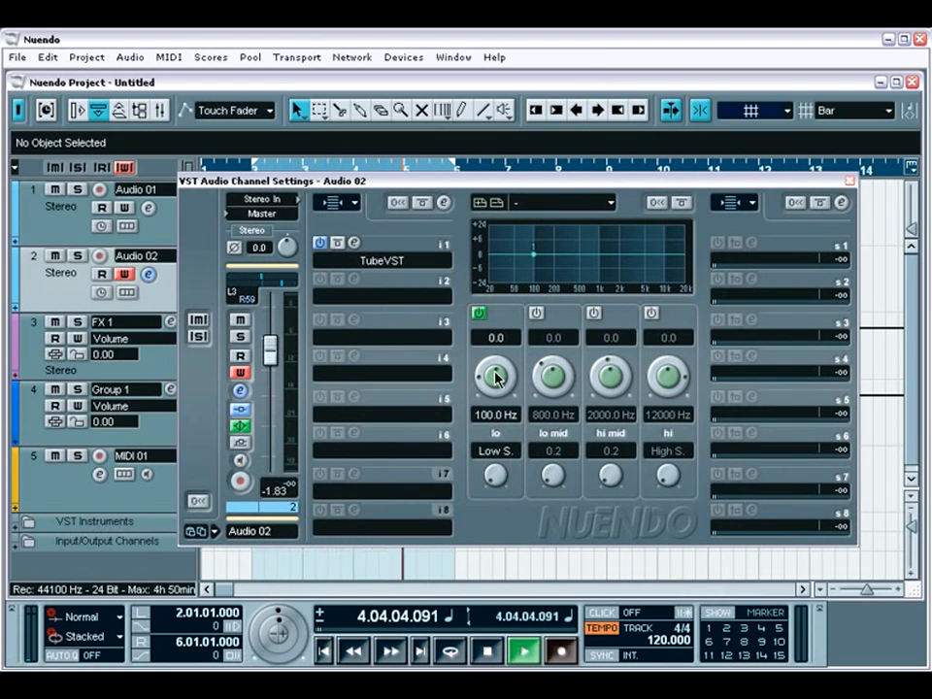
{"action": "left_click_drag", "start_coordinate": [495, 377], "coordinate": [508, 406]}
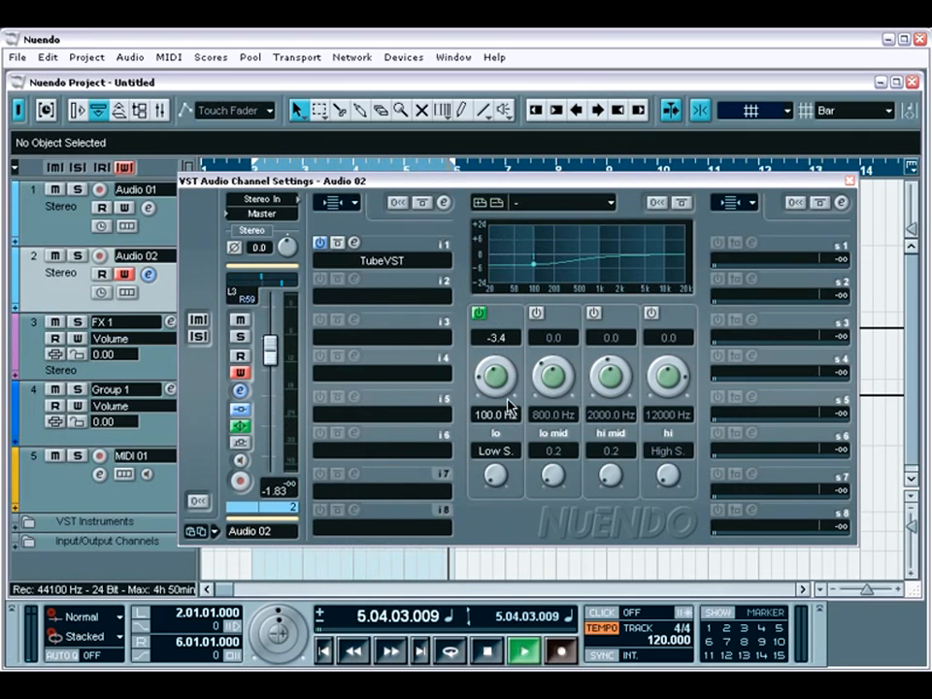
{"action": "key", "text": "space"}
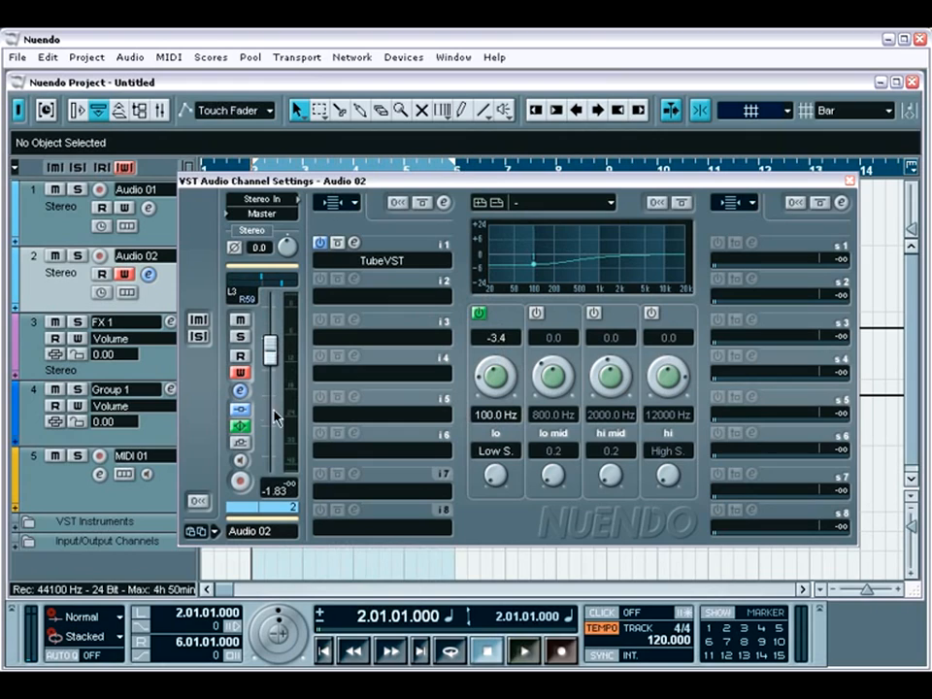
- Switch Audio 02's automation from Write to Read, play back the recorded moves, and return to the left locator with the channel settings closed
{"action": "left_click", "coordinate": [239, 374]}
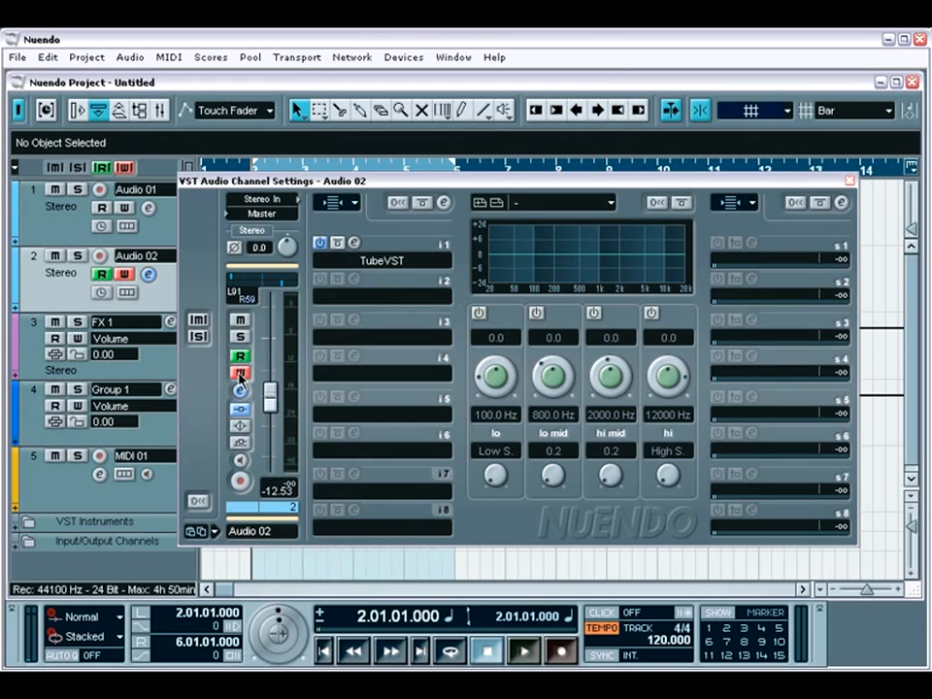
{"action": "key", "text": "space"}
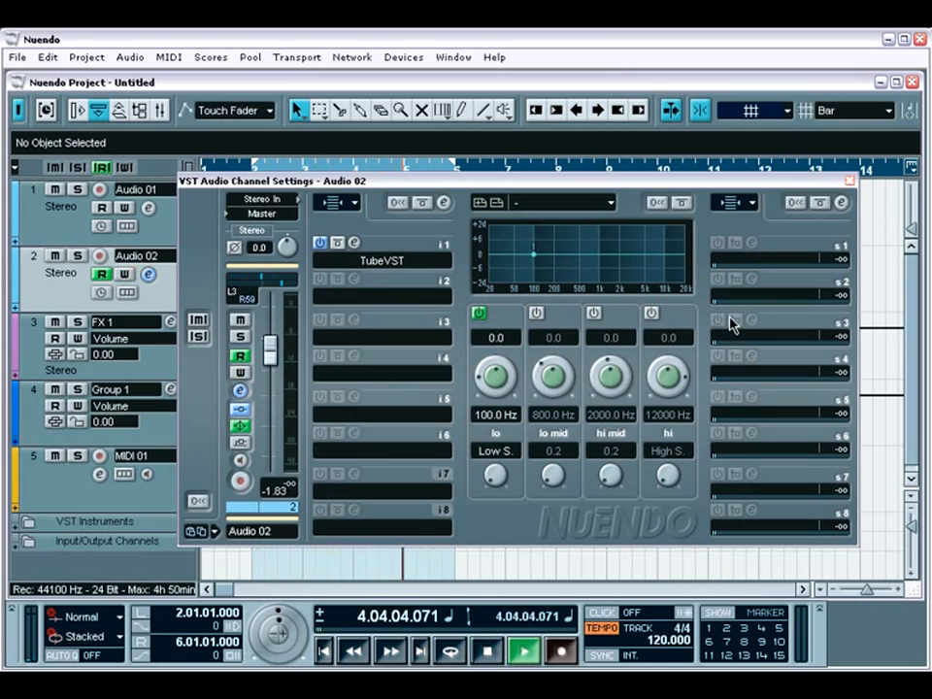
{"action": "key", "text": "space"}
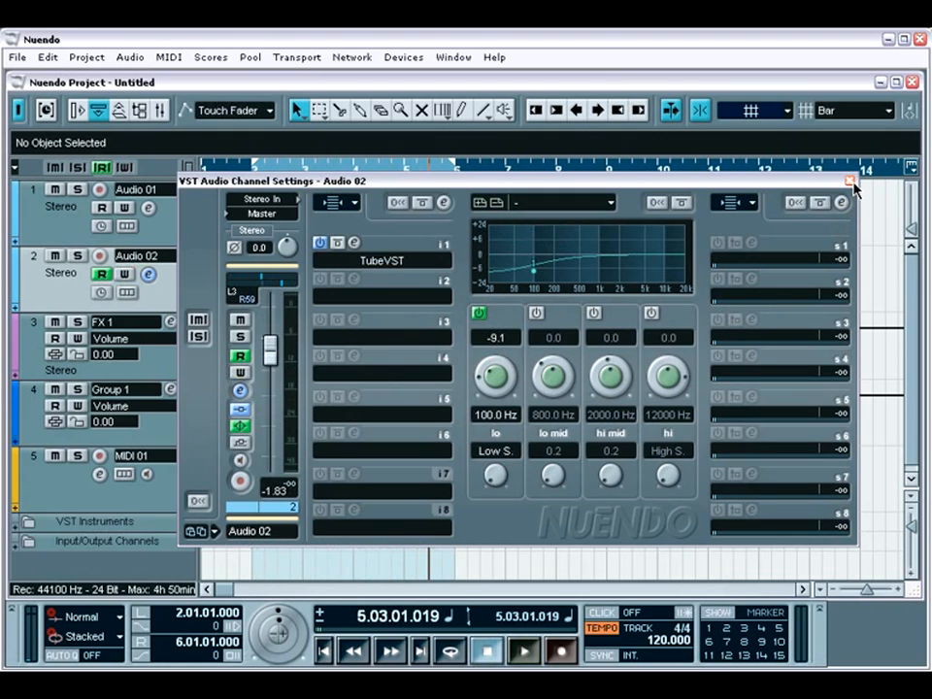
{"action": "left_click", "coordinate": [849, 181]}
{"action": "key", "text": "KP_1"}
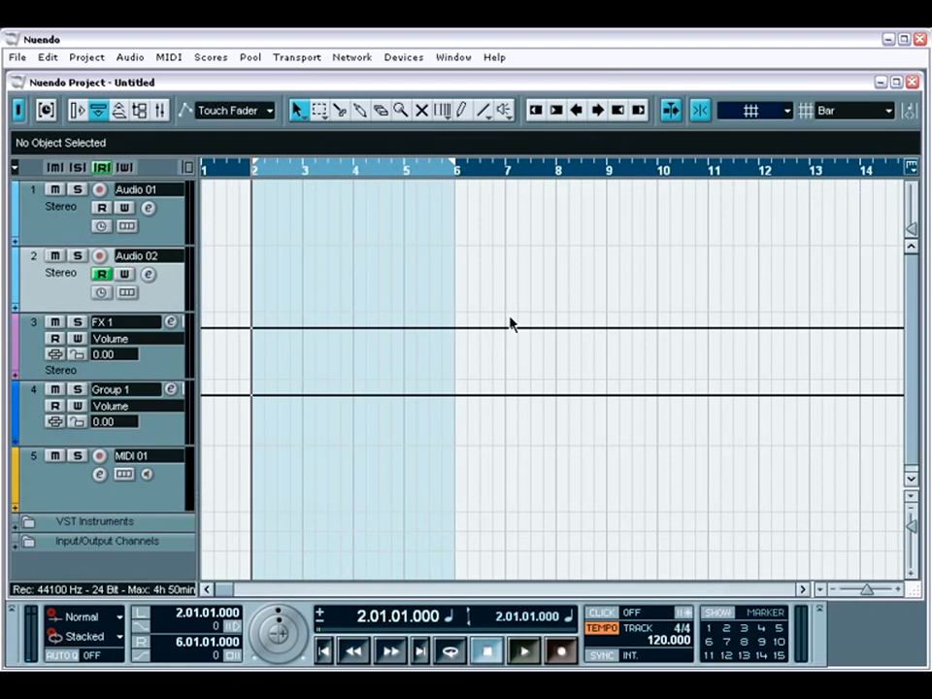
- Show Audio 02's automation lanes and shift the recorded volume curve slightly earlier and higher
{"action": "left_click", "coordinate": [17, 310]}
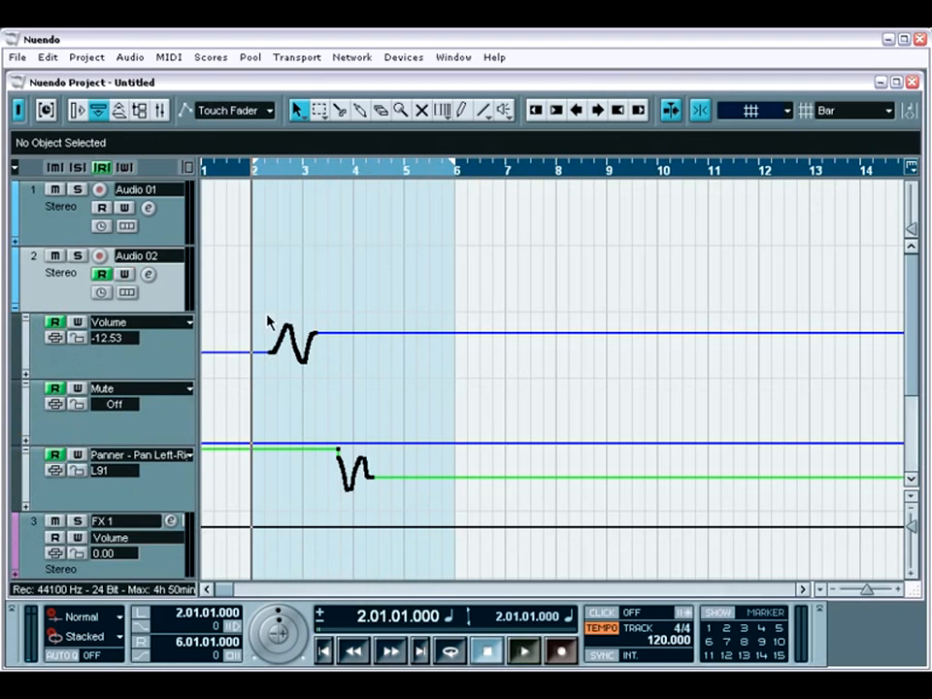
{"action": "left_click_drag", "start_coordinate": [268, 321], "coordinate": [307, 324]}
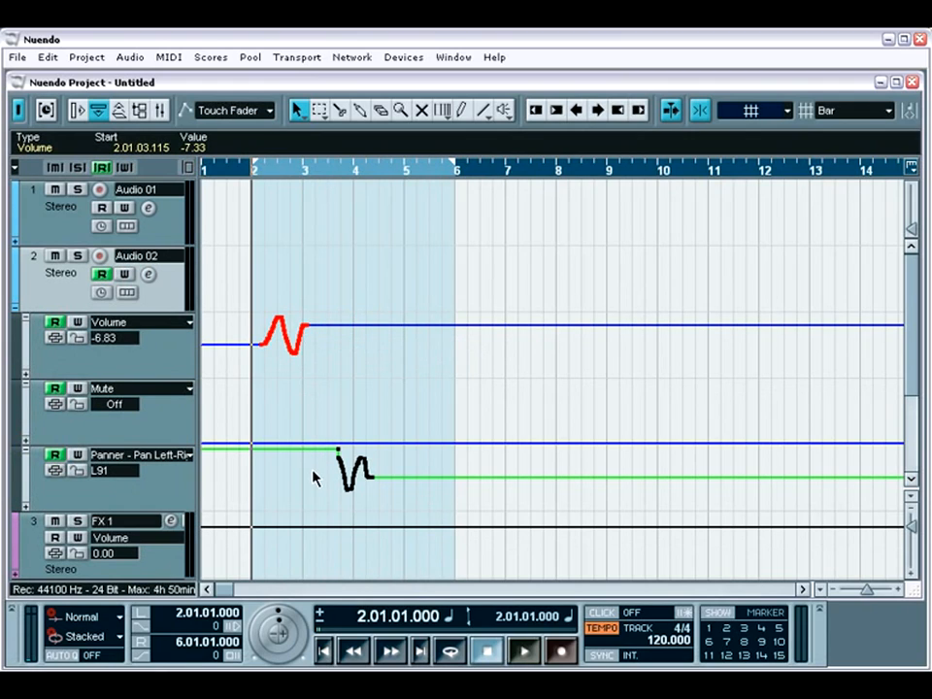